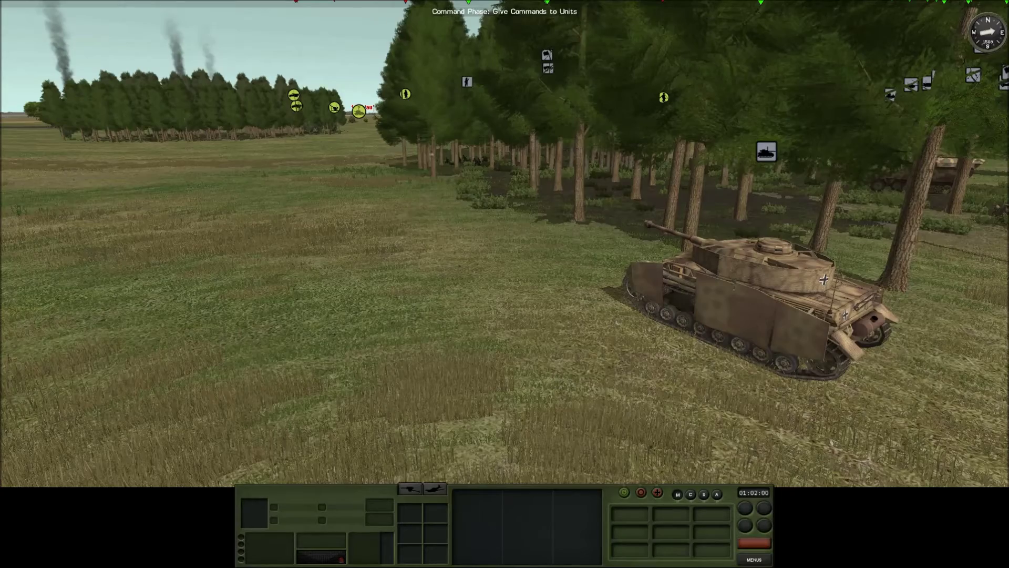
Start the turn's action playback and view the open field beside the tank at the forest edge
key(d)
key(a)
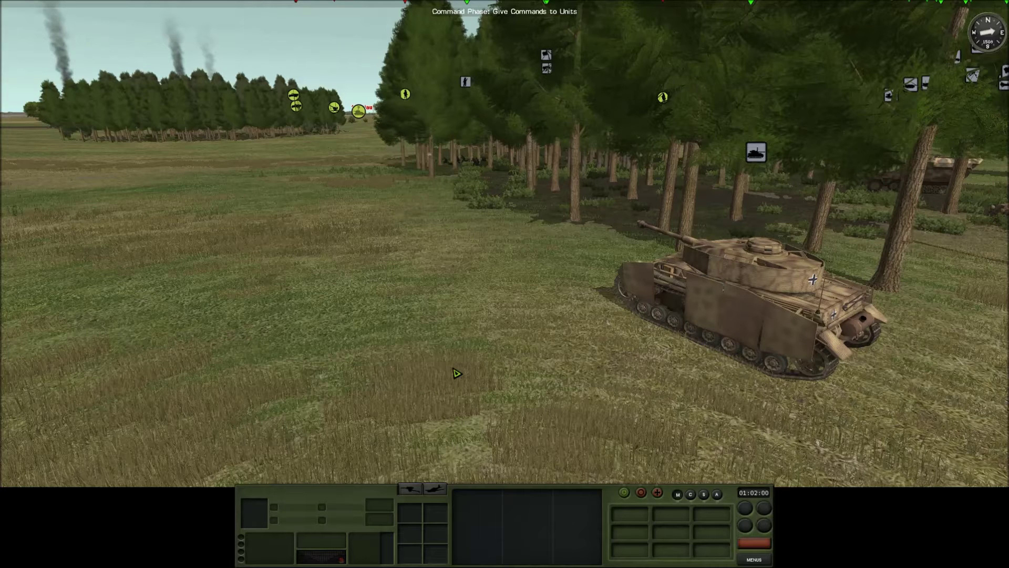
click(754, 542)
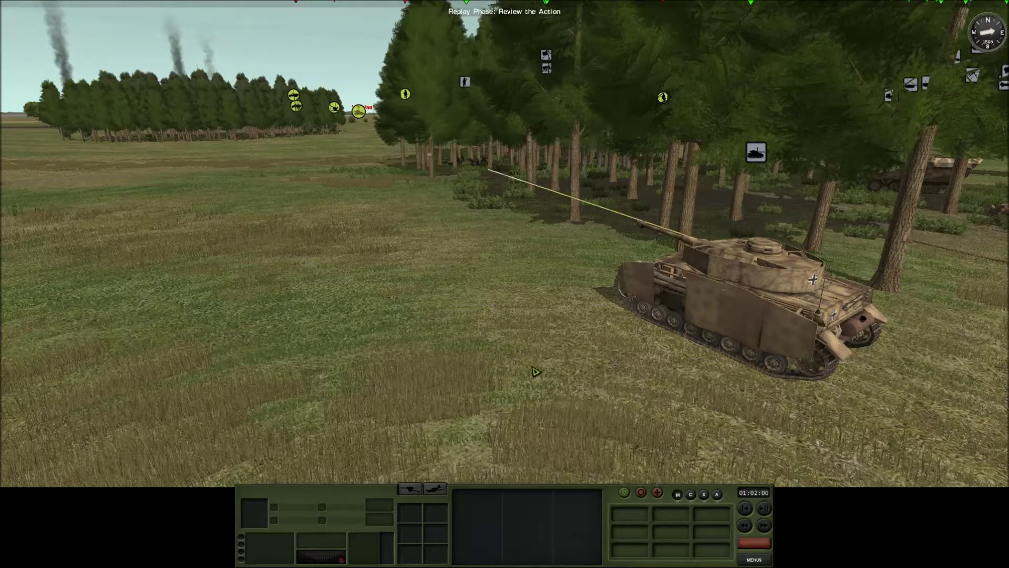
key(q)
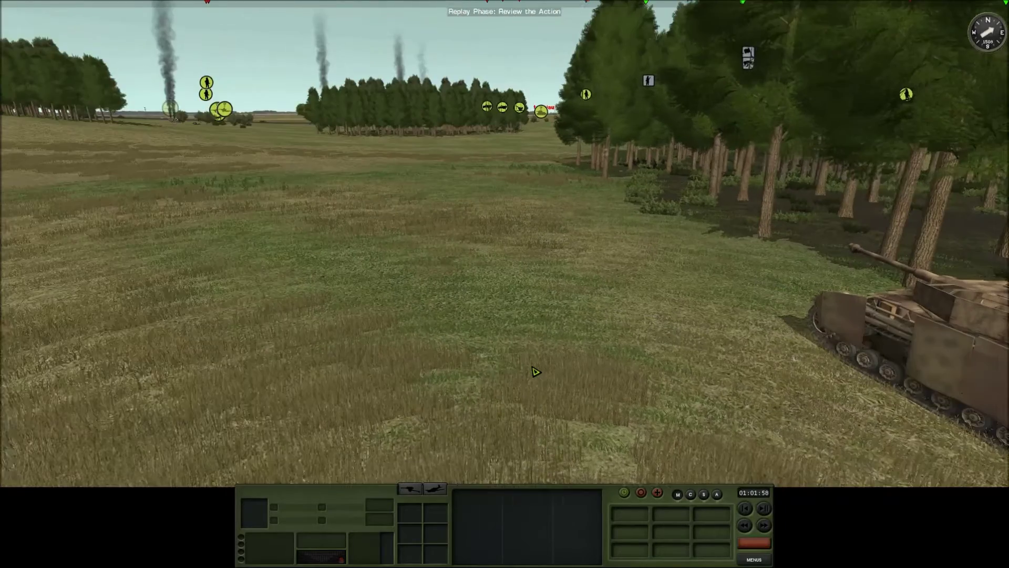
key(d)
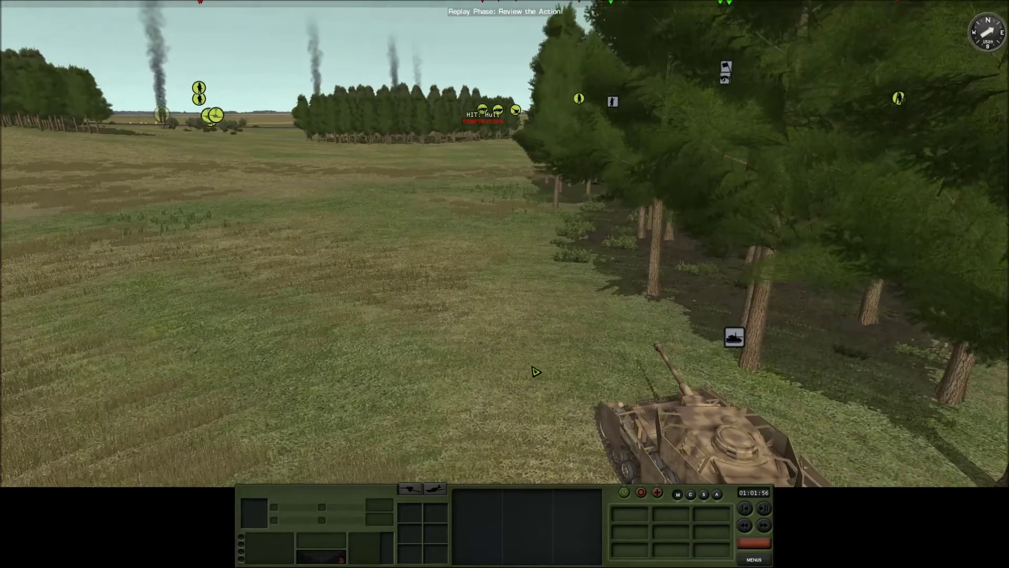
Examine the infantry squad lying among the trees at the forest edge up close during the replay
key(4)
key(a)
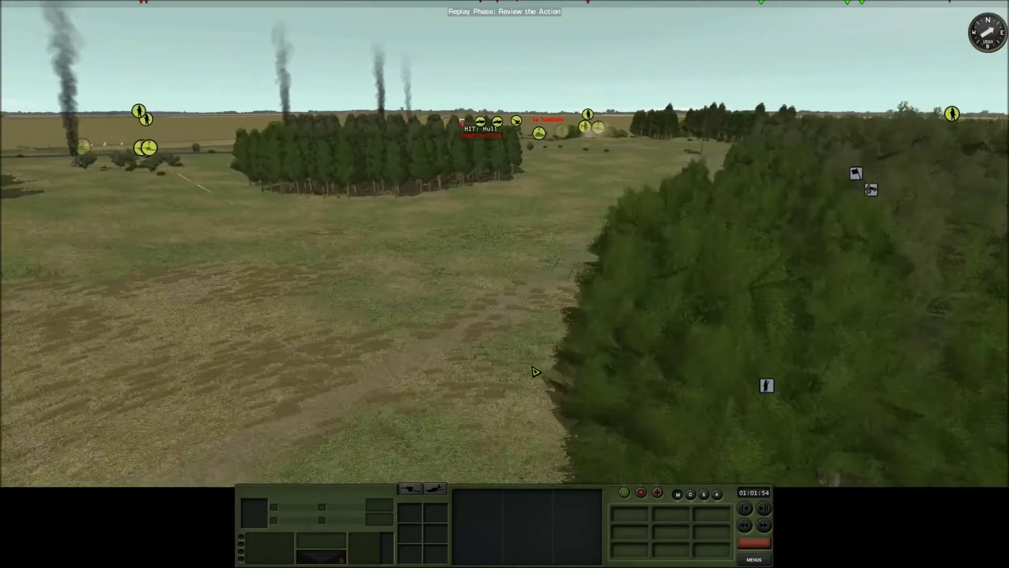
key(1)
key(w)
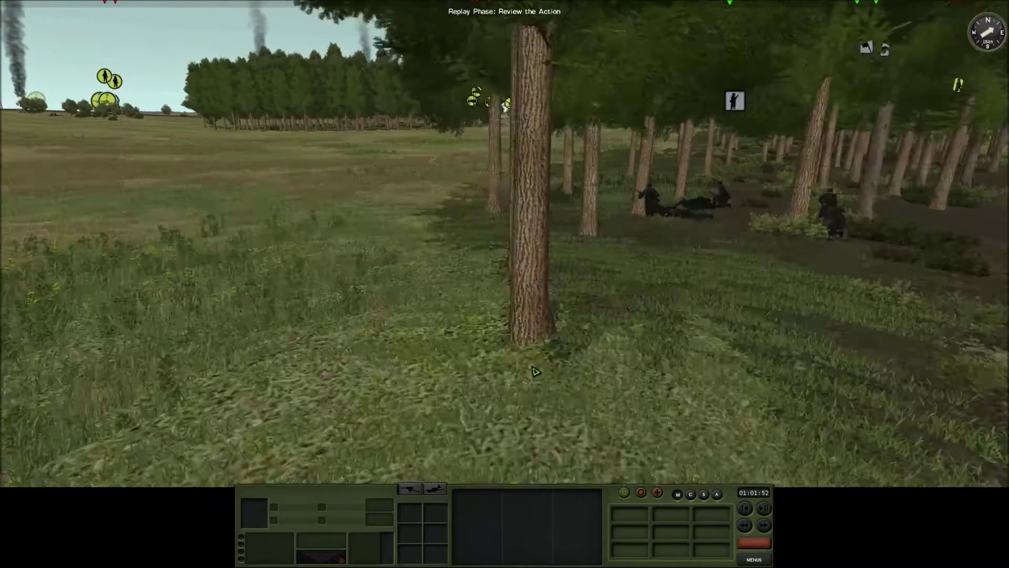
key(w)
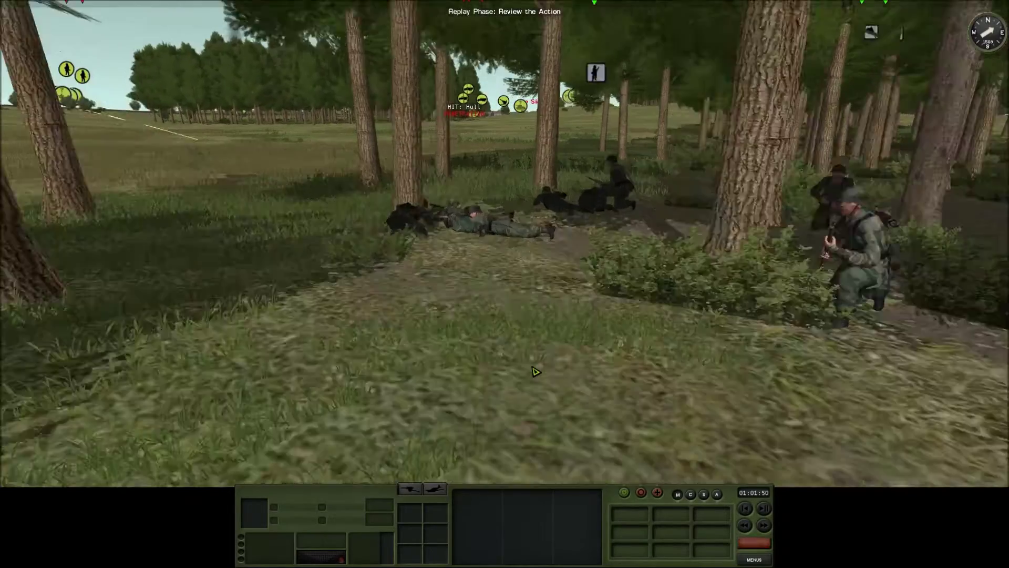
key(d)
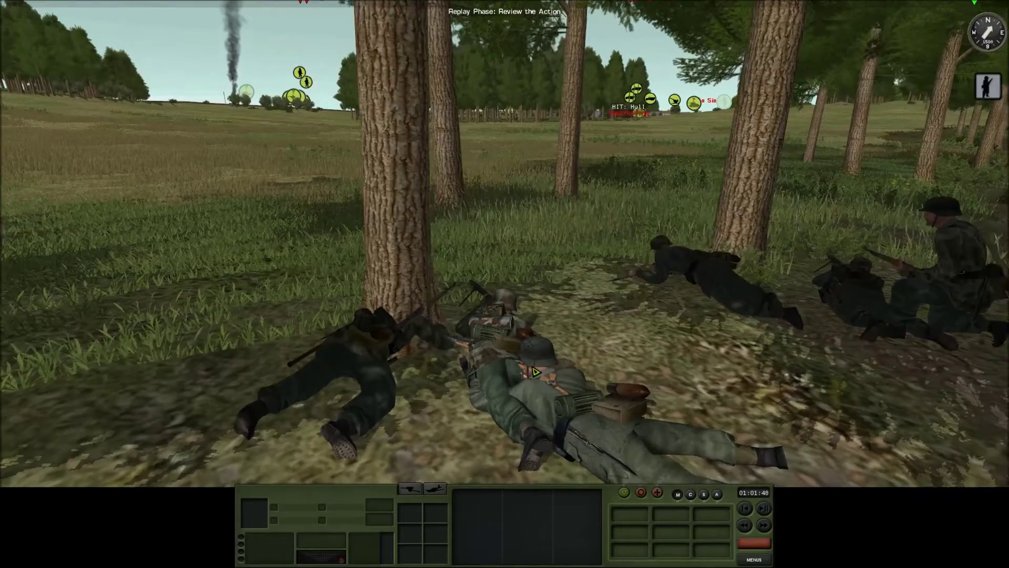
key(a)
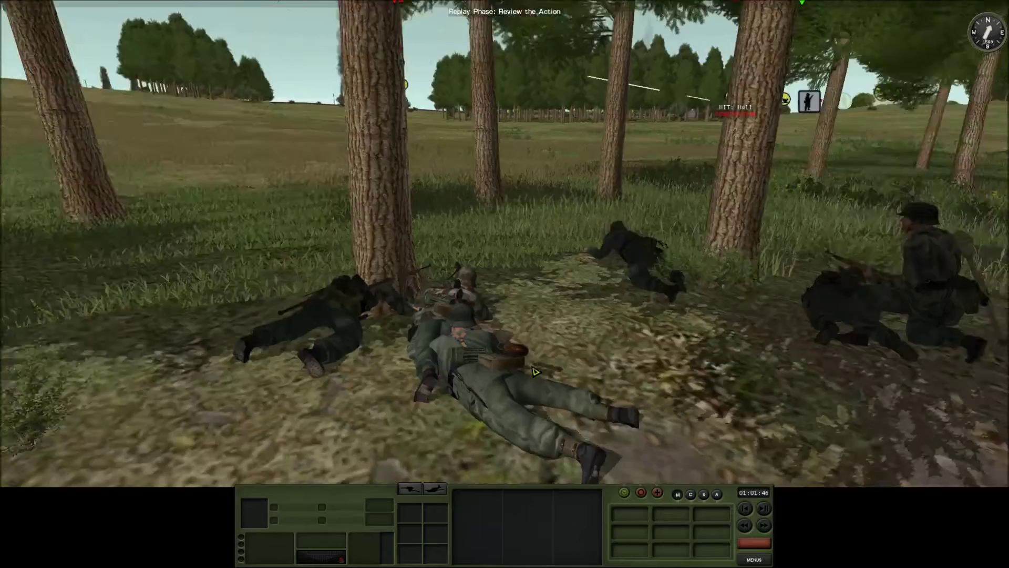
Examine the trucks and sandbagged foxholes beside the river crossing from several directions
key(e)
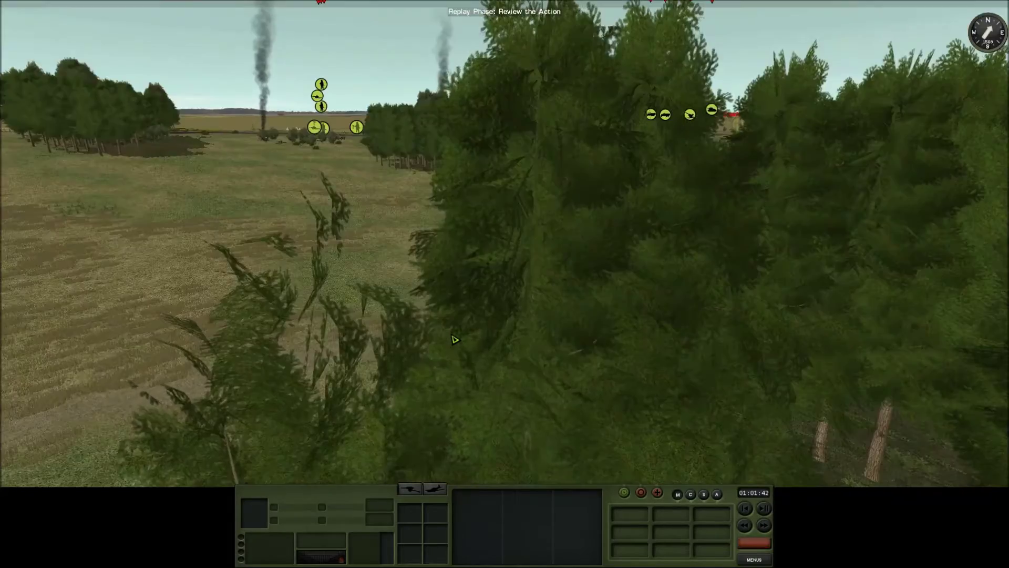
key(d)
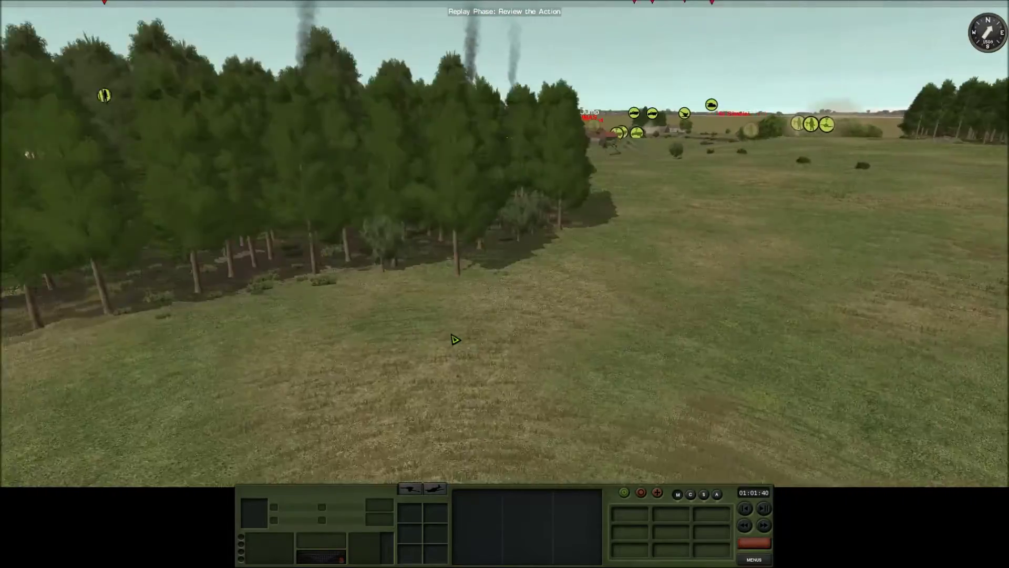
key(w)
key(d)
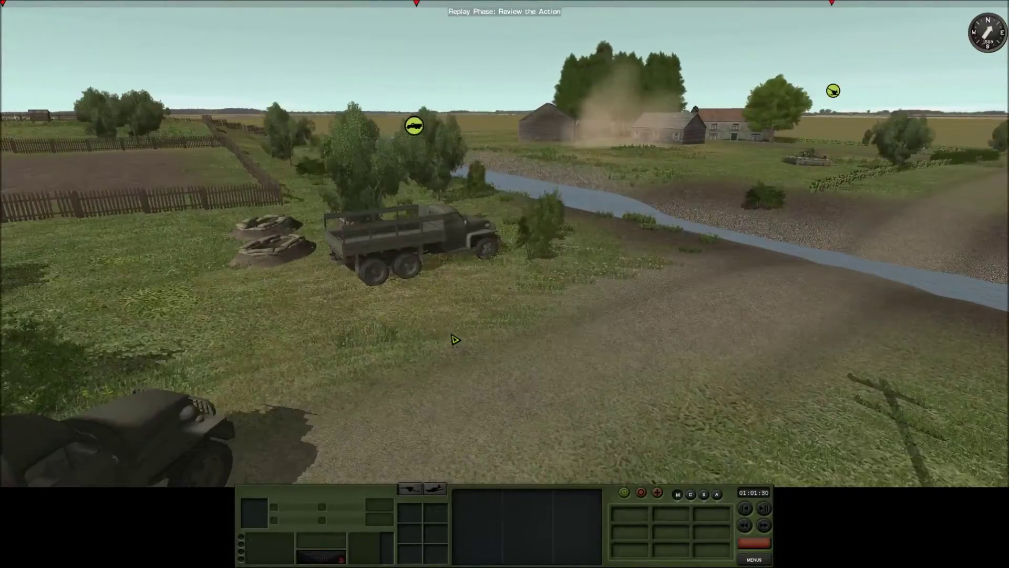
scroll(455, 339, down, 2)
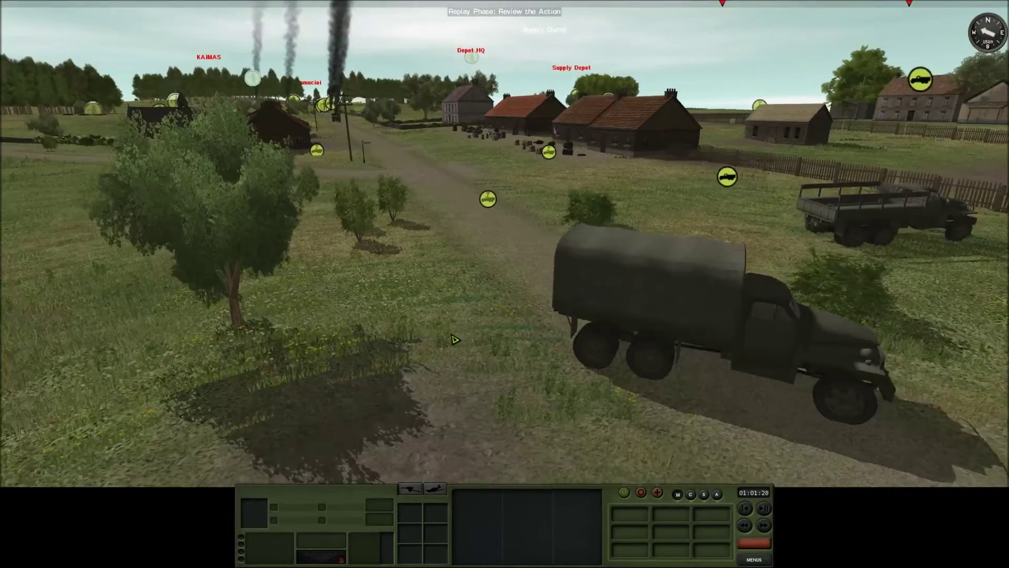
key(e)
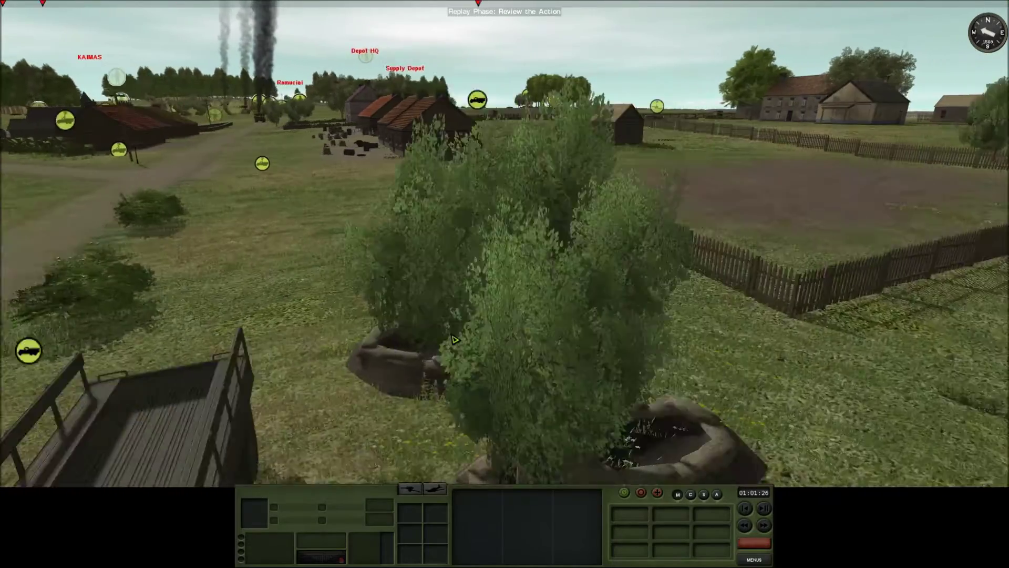
key(e)
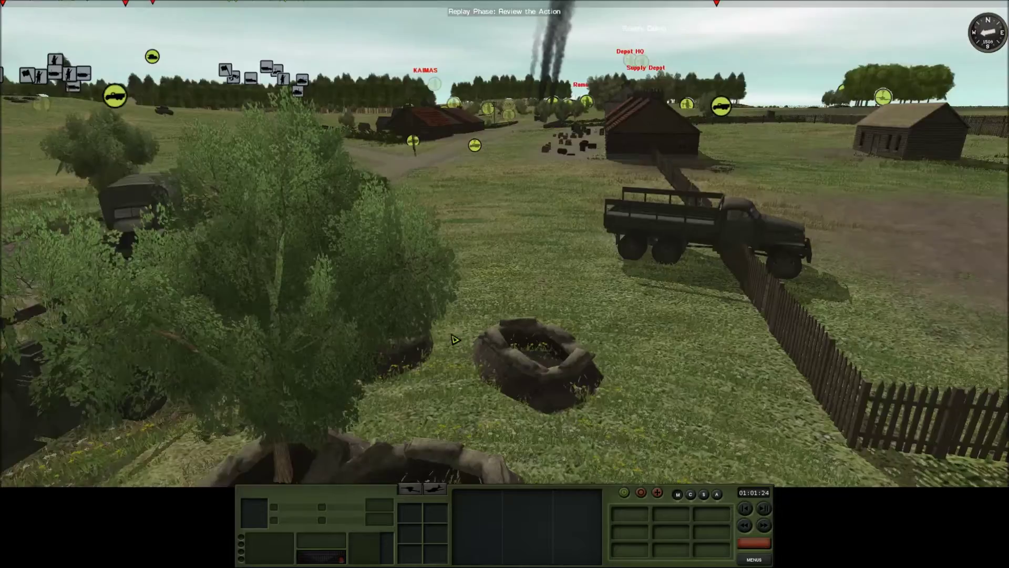
scroll(455, 340, down, 3)
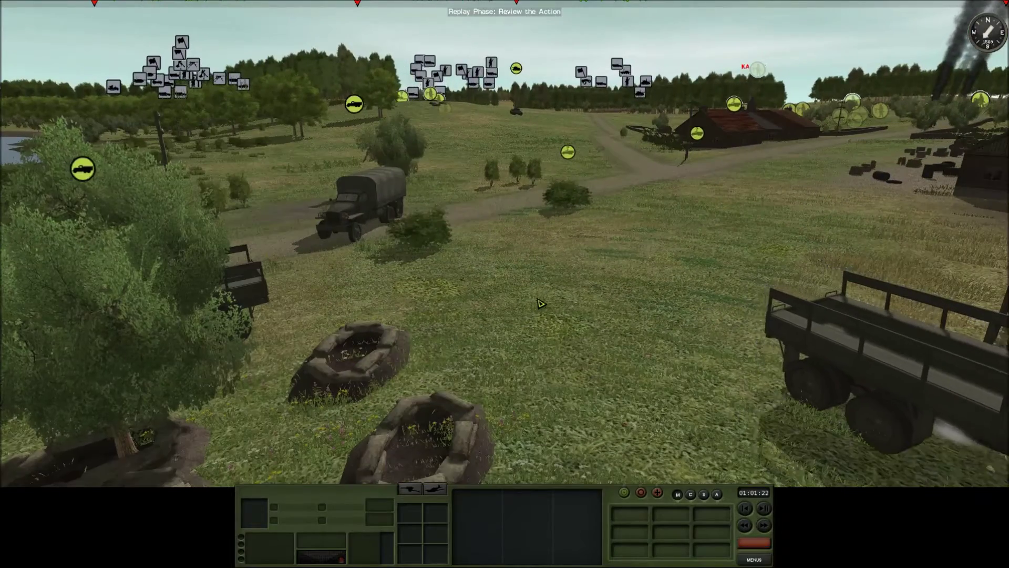
key(a)
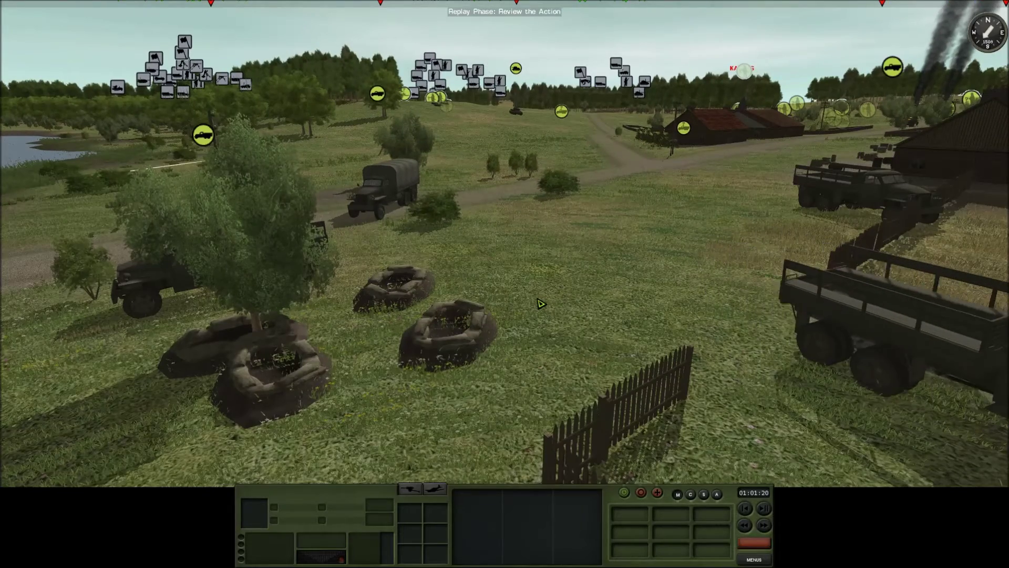
Examine the gun behind the sandbag wall across the river and its surroundings
key(q)
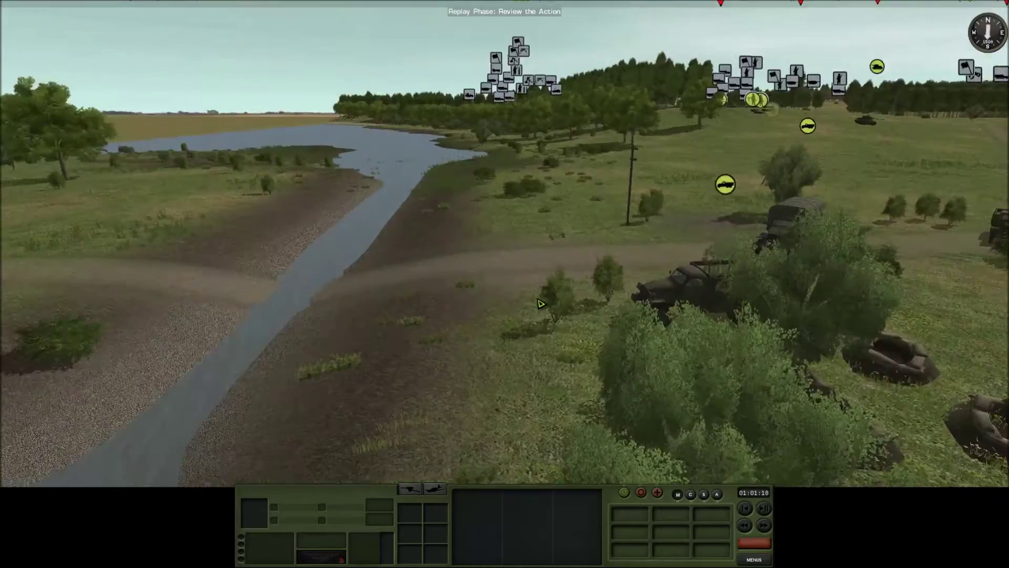
key(q)
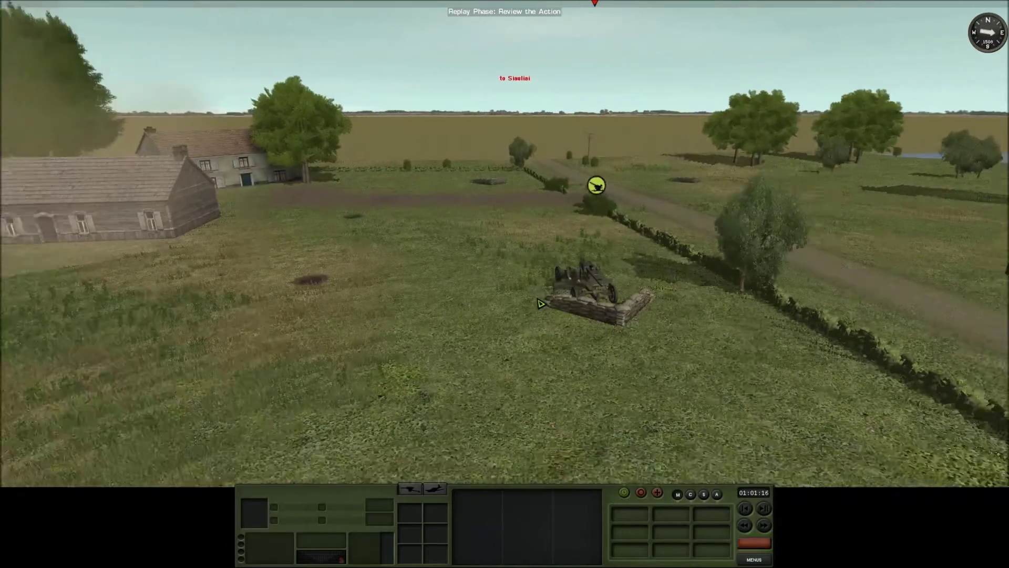
key(e)
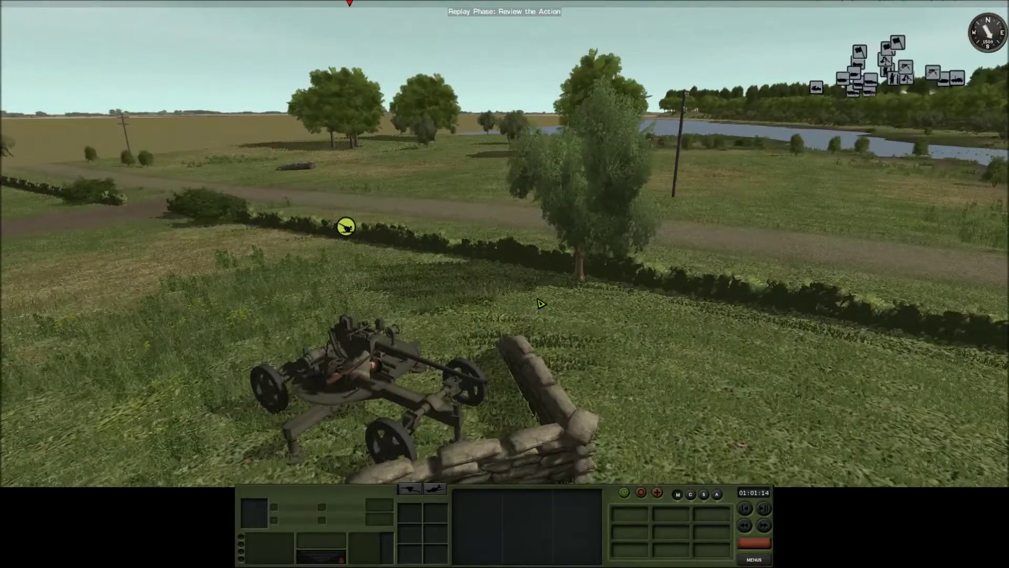
key(e)
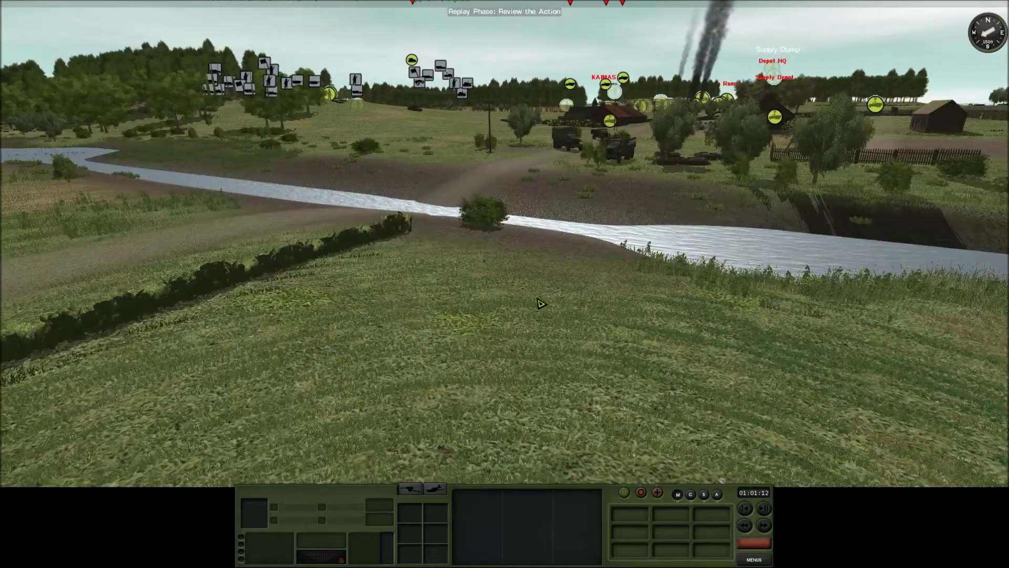
Follow the dirt road from the river crossing past the trucks to the junction near the village houses
key(w)
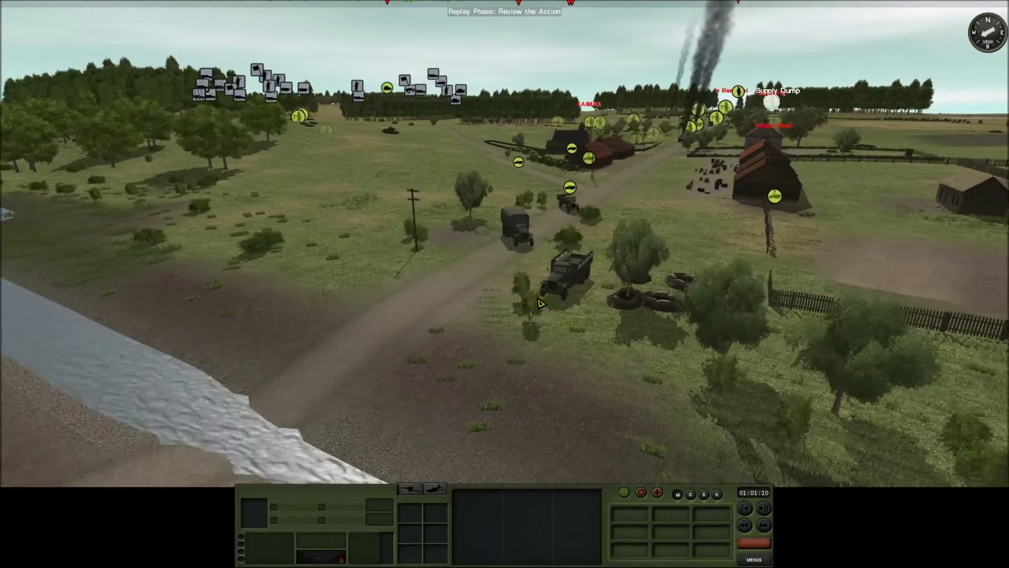
key(w)
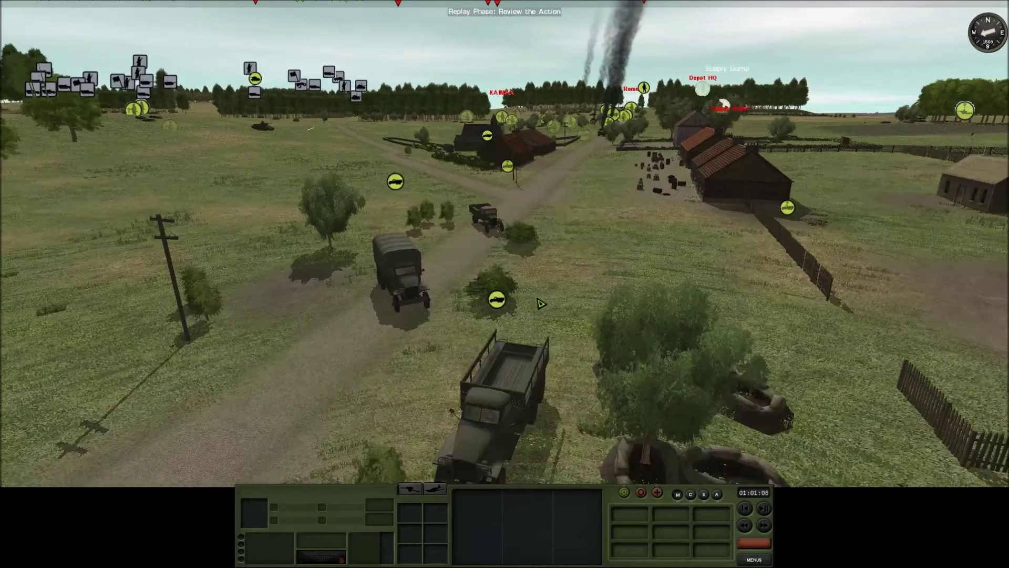
key(w)
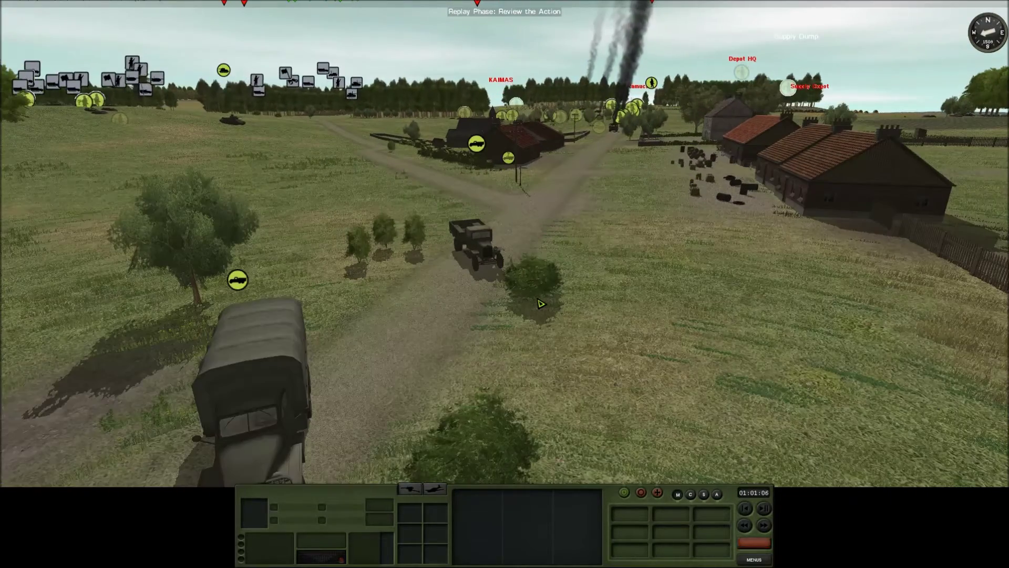
key(w)
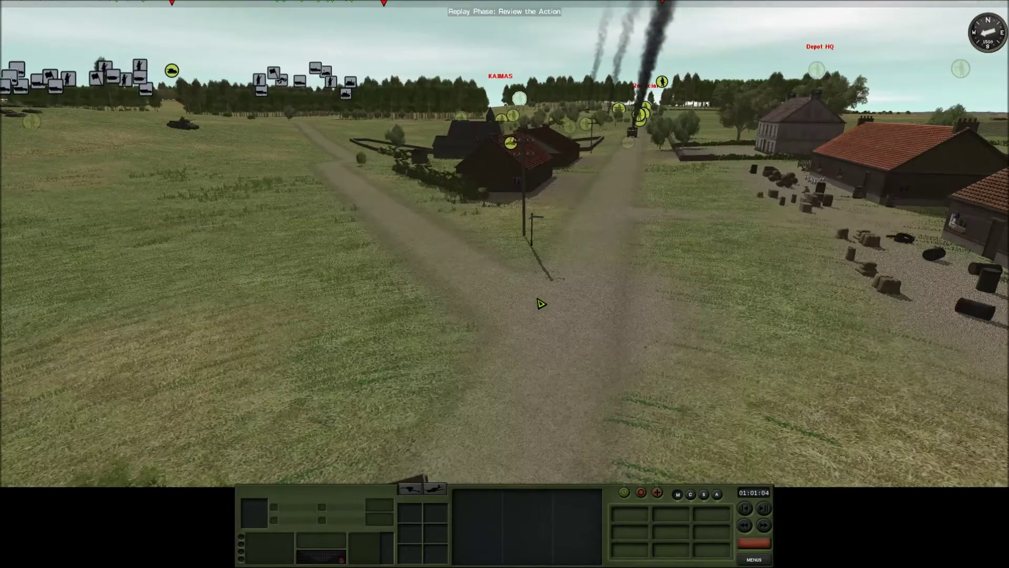
key(a)
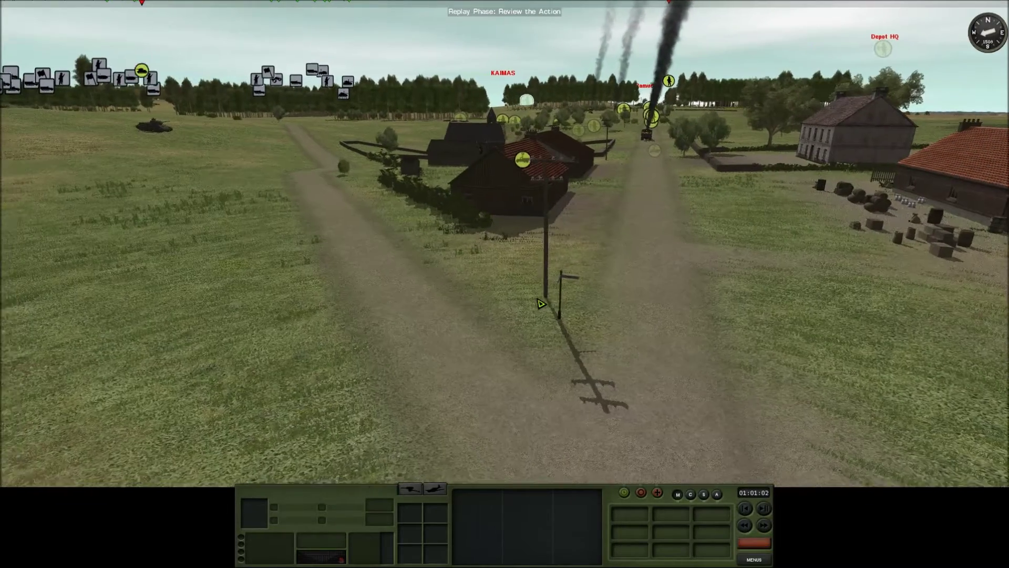
key(a)
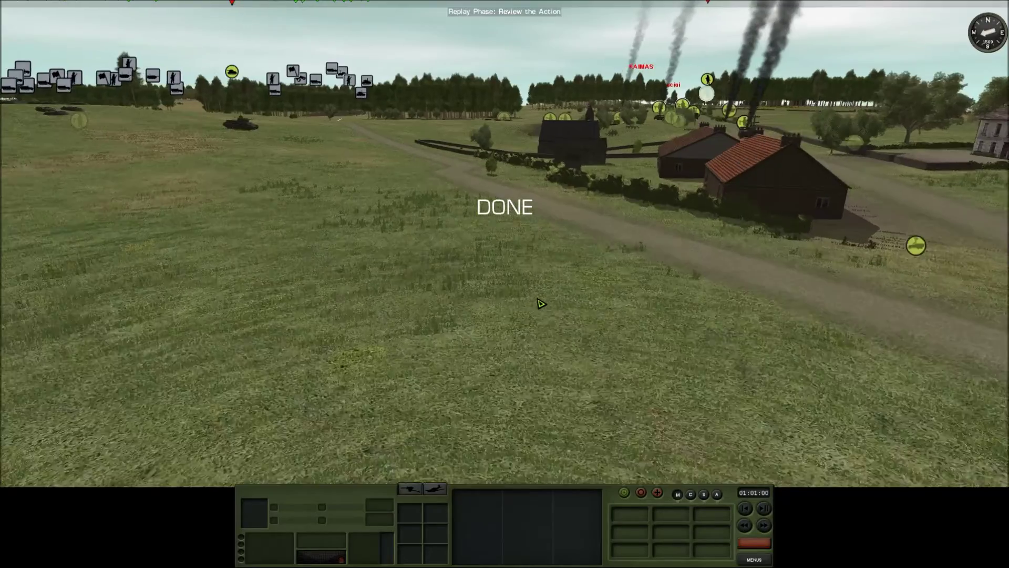
View the Depot HQ and Supply Depot buildings, and end the replay to return to the command phase
key(d)
key(d)
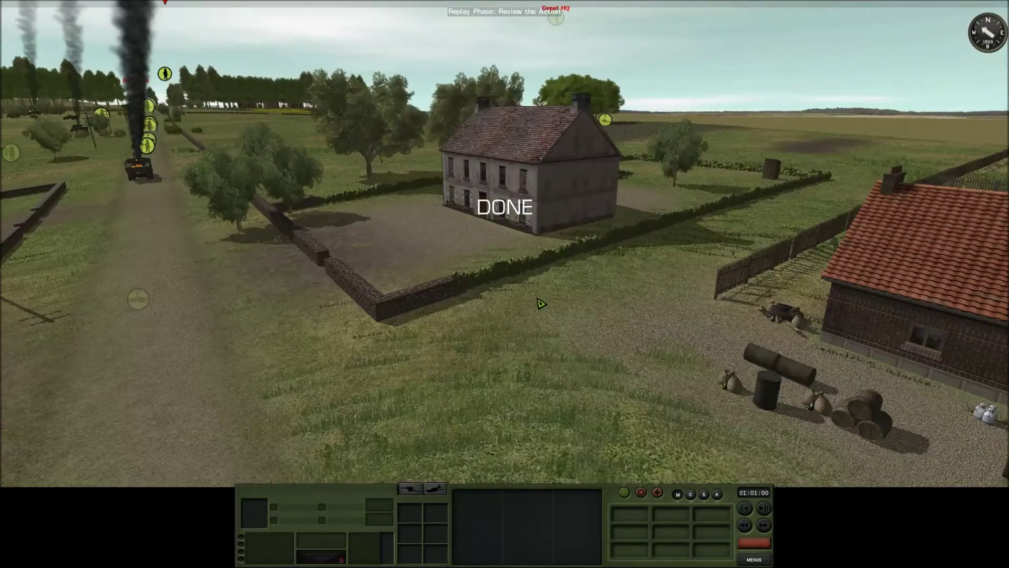
key(s)
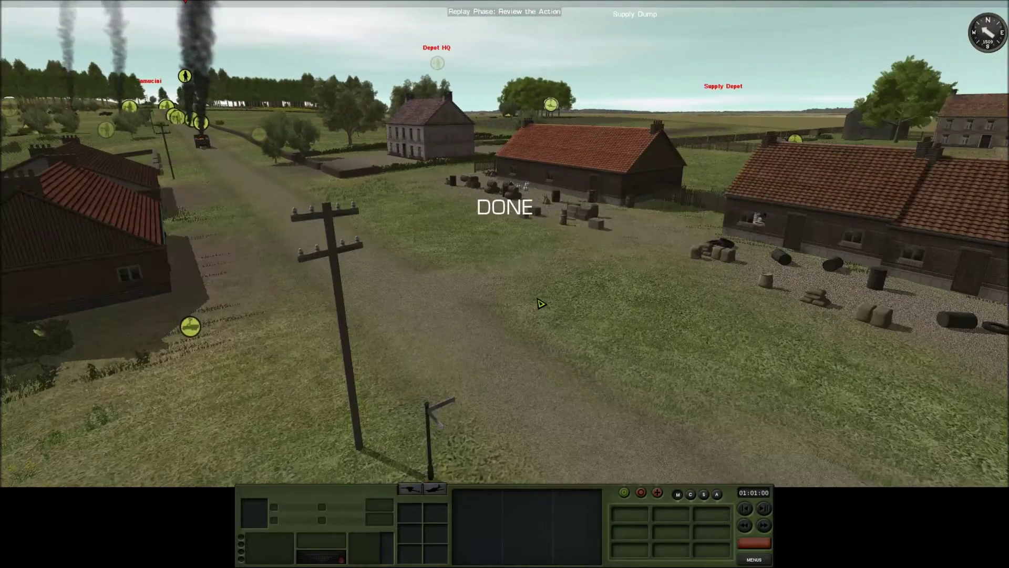
key(d)
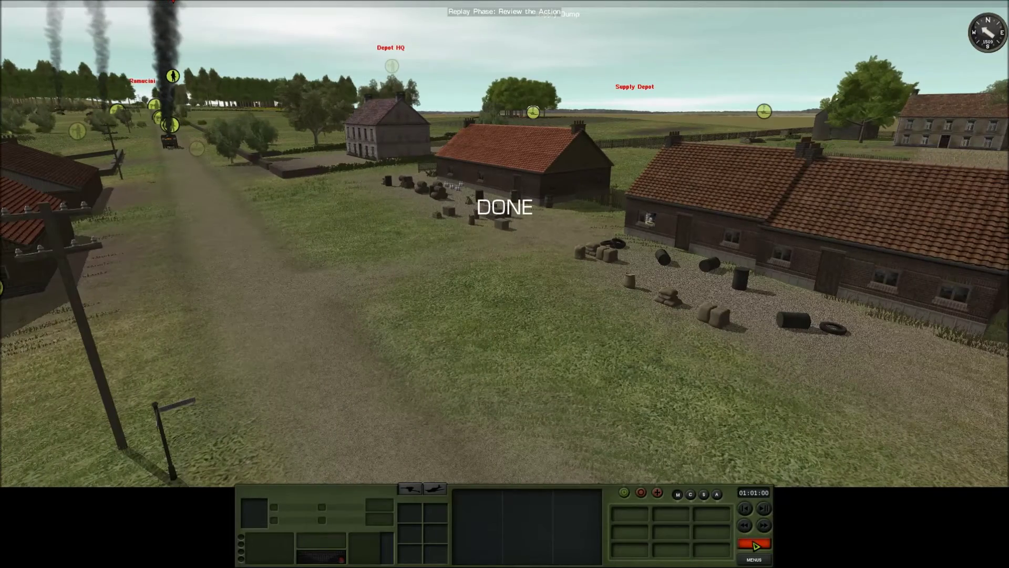
key(a)
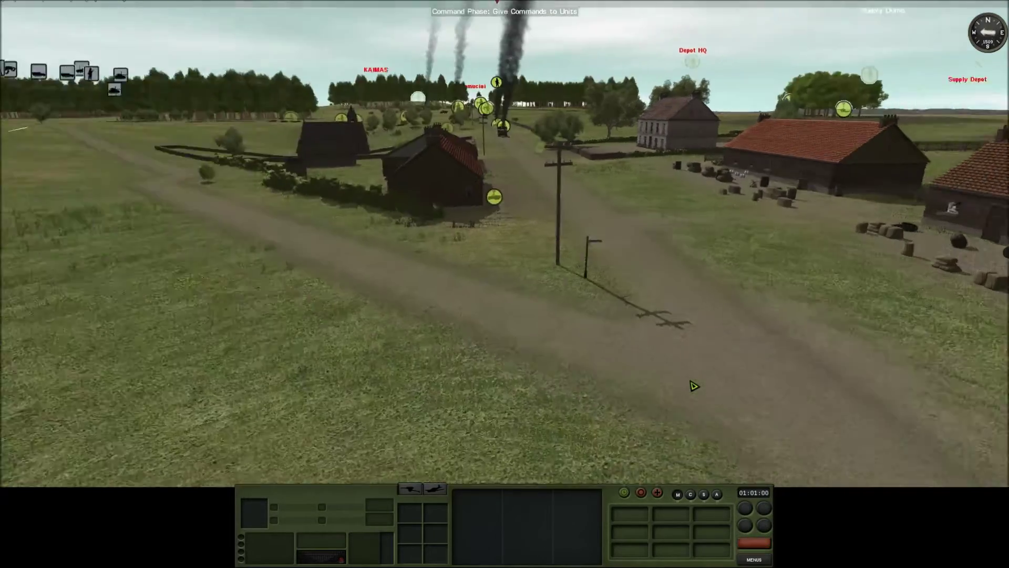
scroll(694, 386, down, 3)
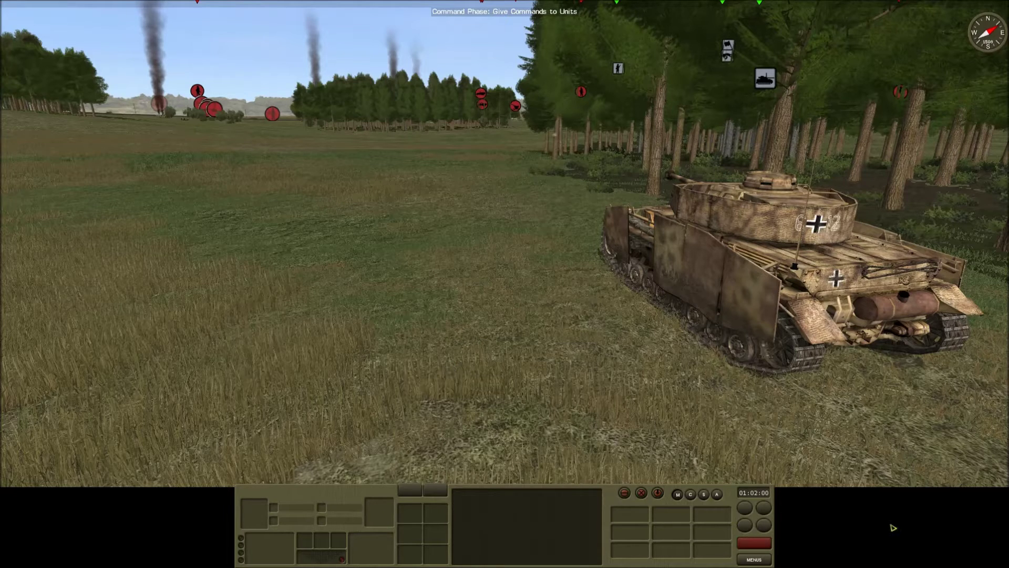
Replay the turn and examine the pine woods beyond the skirted tank, including the infantry crouching and lying among the trees
click(752, 542)
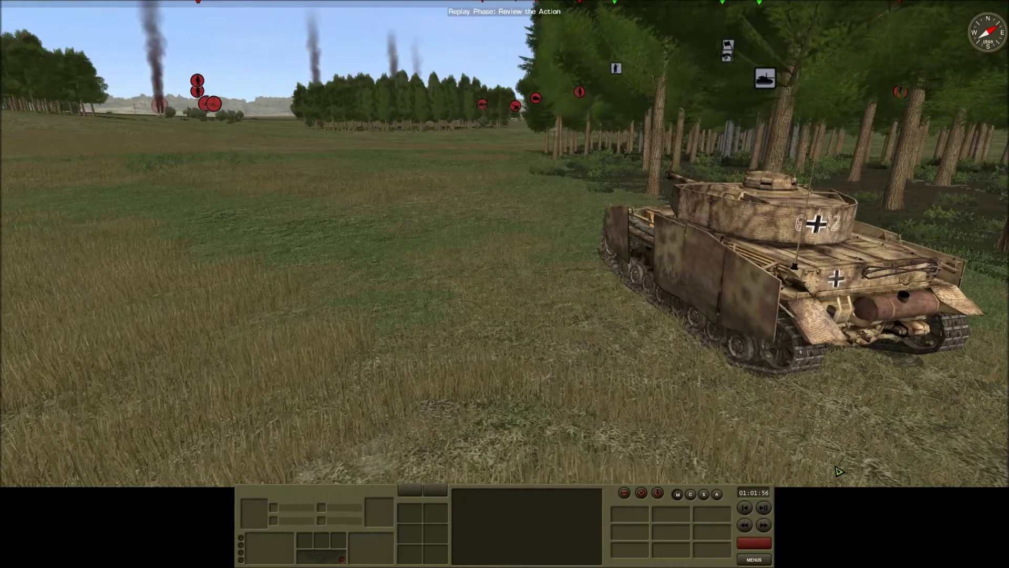
key(w)
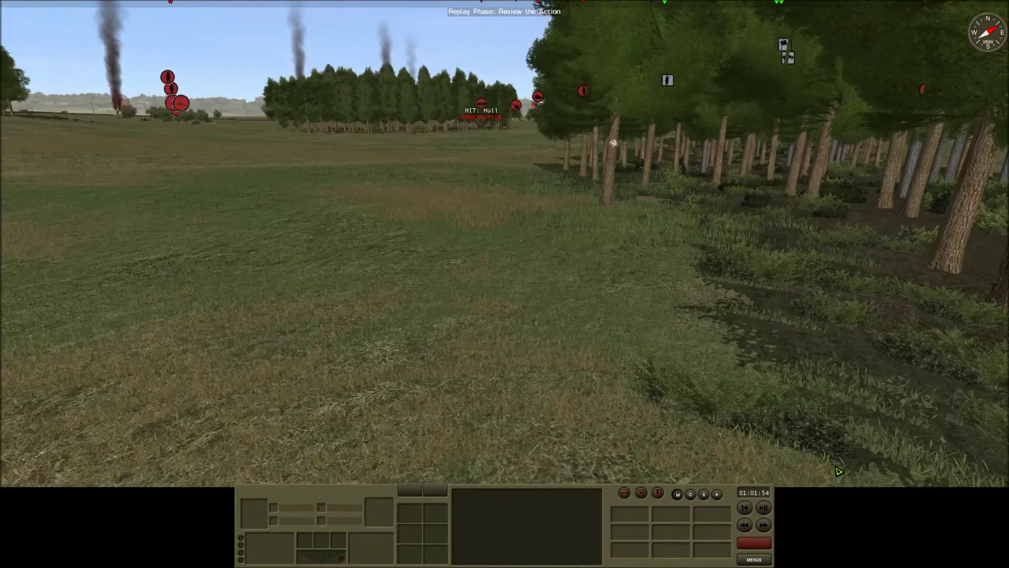
key(d)
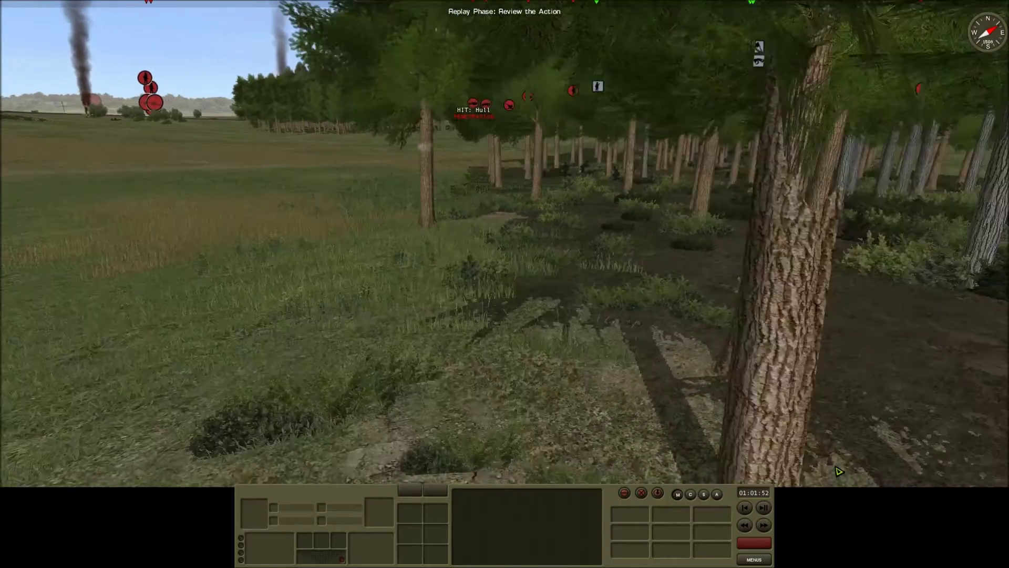
key(w)
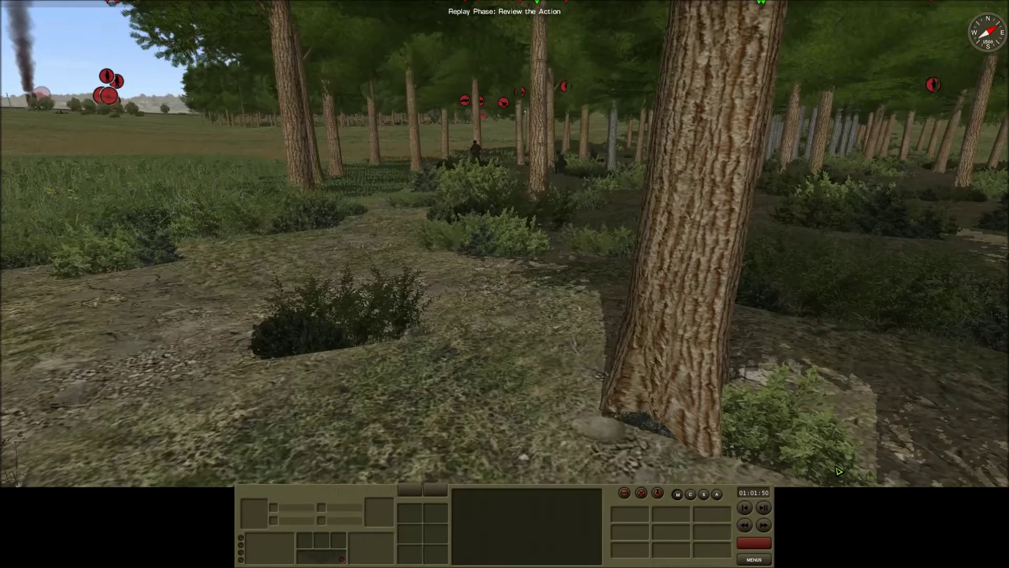
key(w)
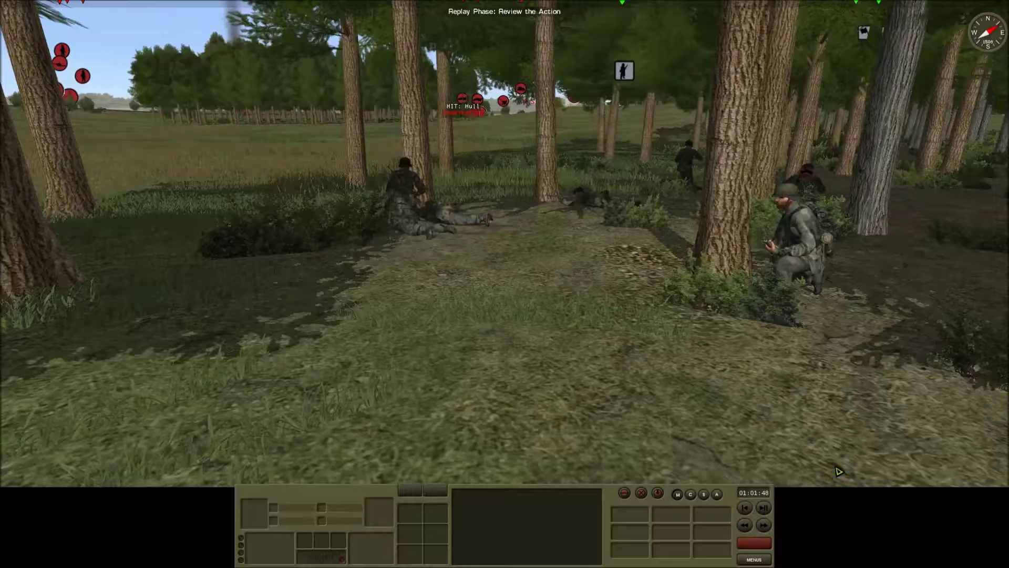
key(w)
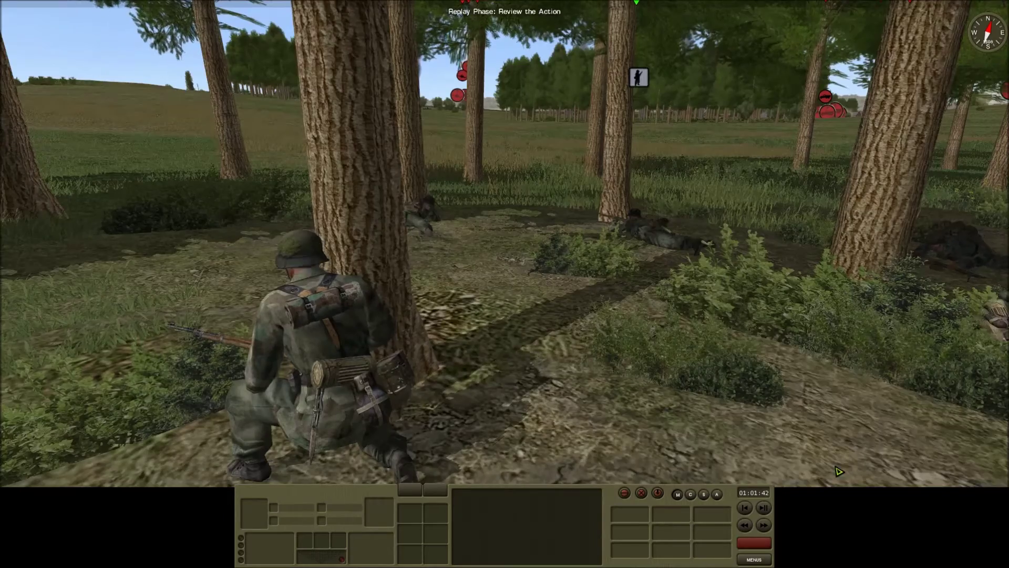
key(w)
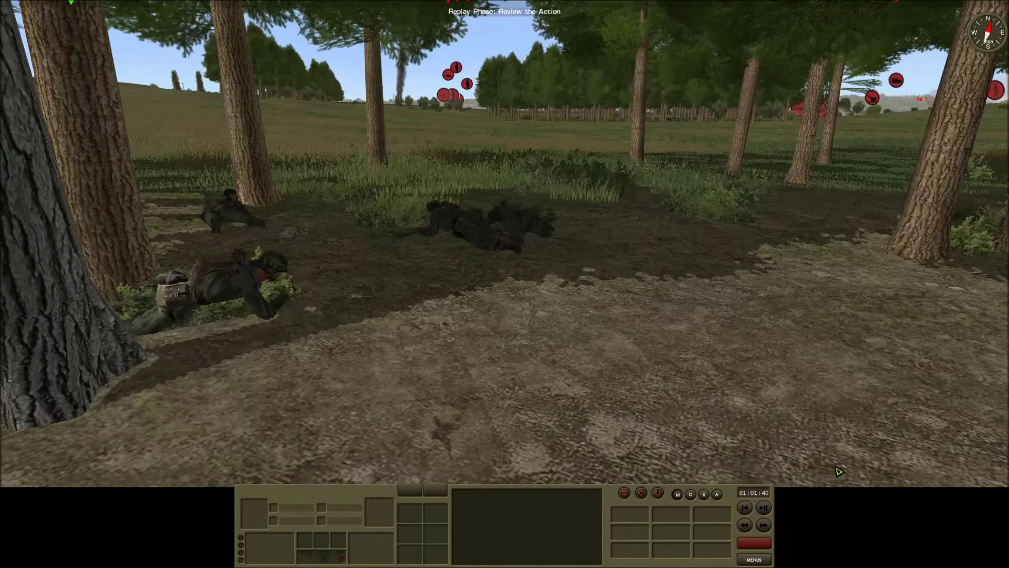
Examine the gun beside the lone tree and the turreted tank in the open field beyond the walled church
key(w)
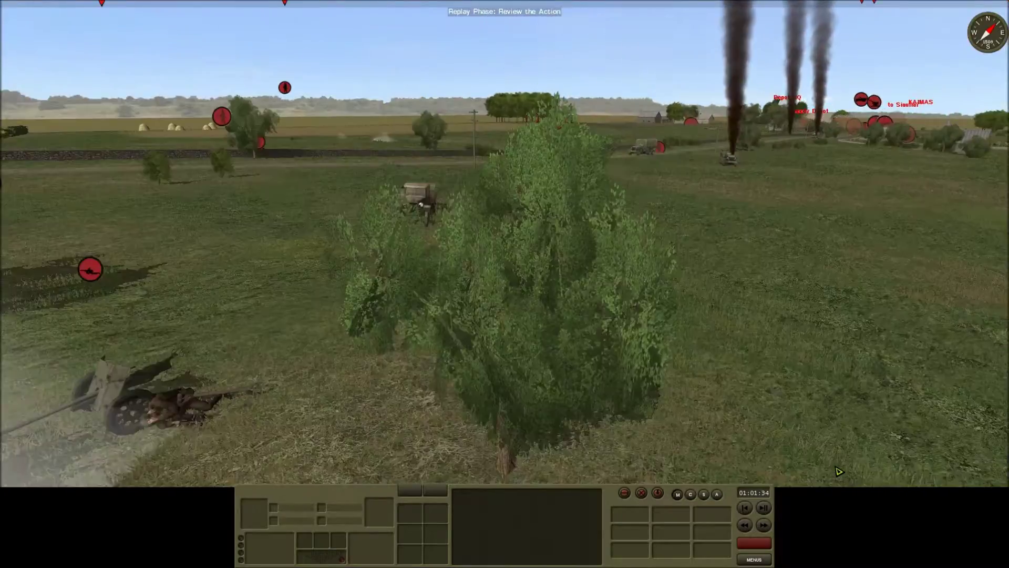
key(q)
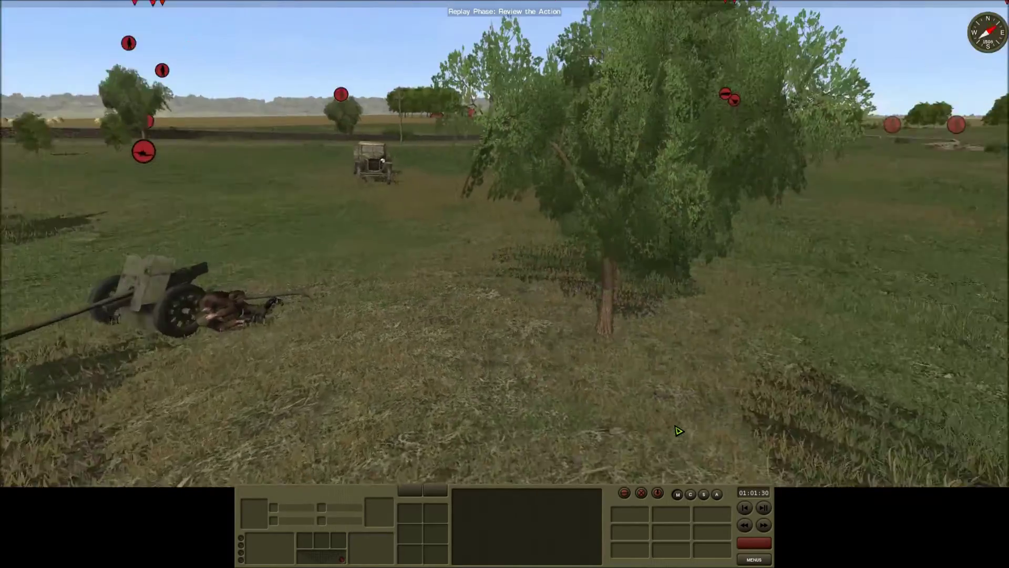
key(4)
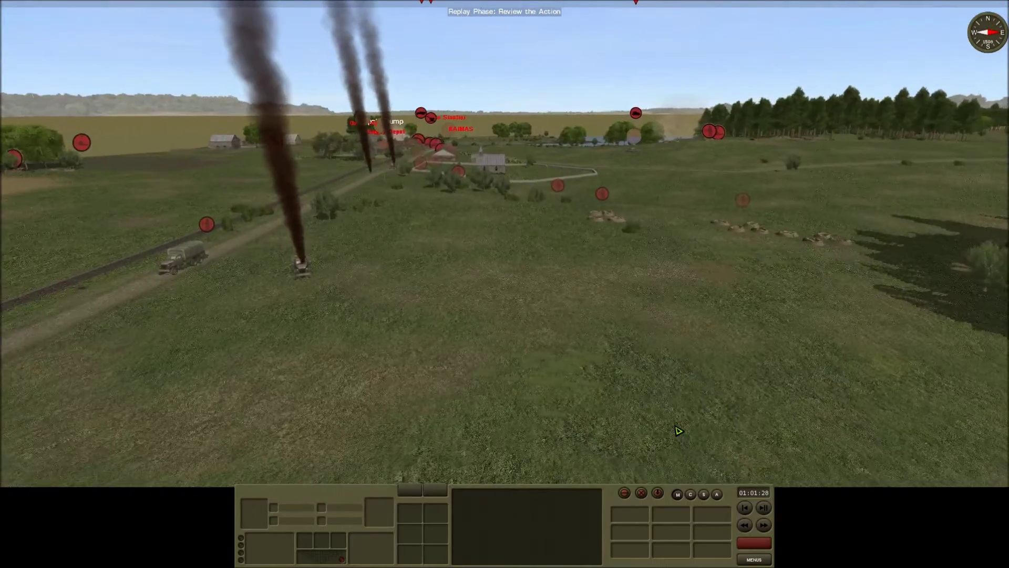
key(w)
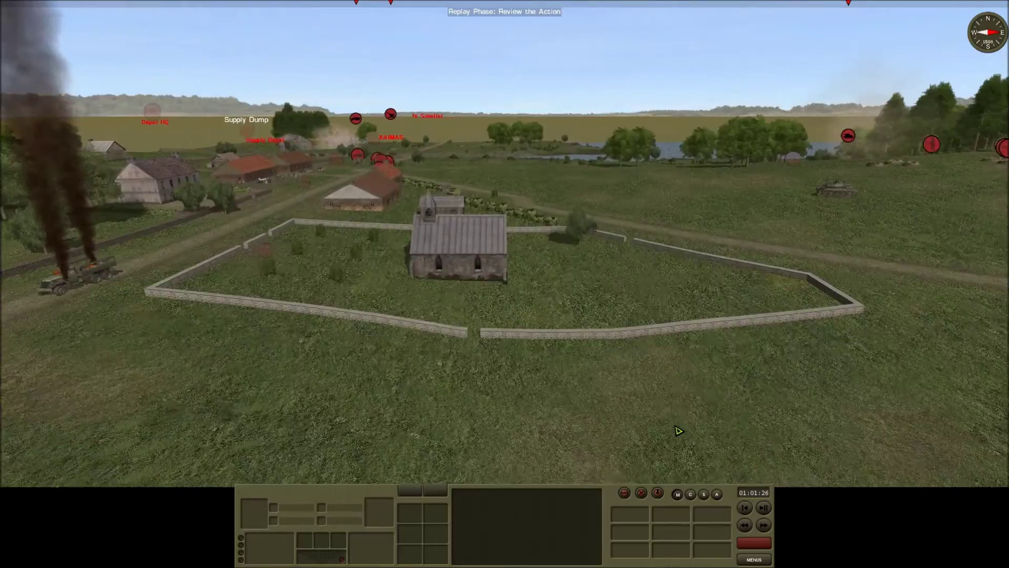
key(w)
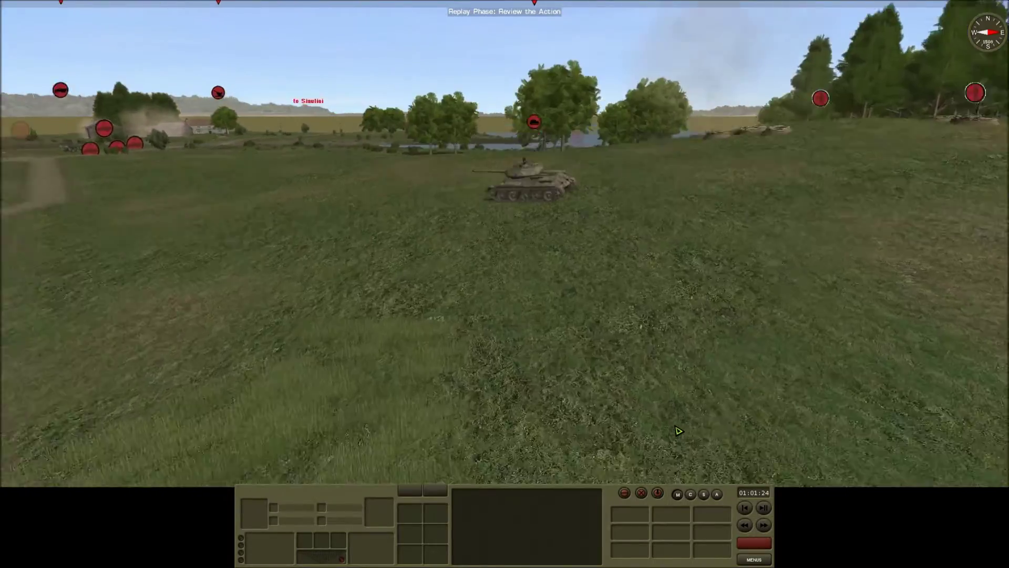
scroll(678, 431, up, 5)
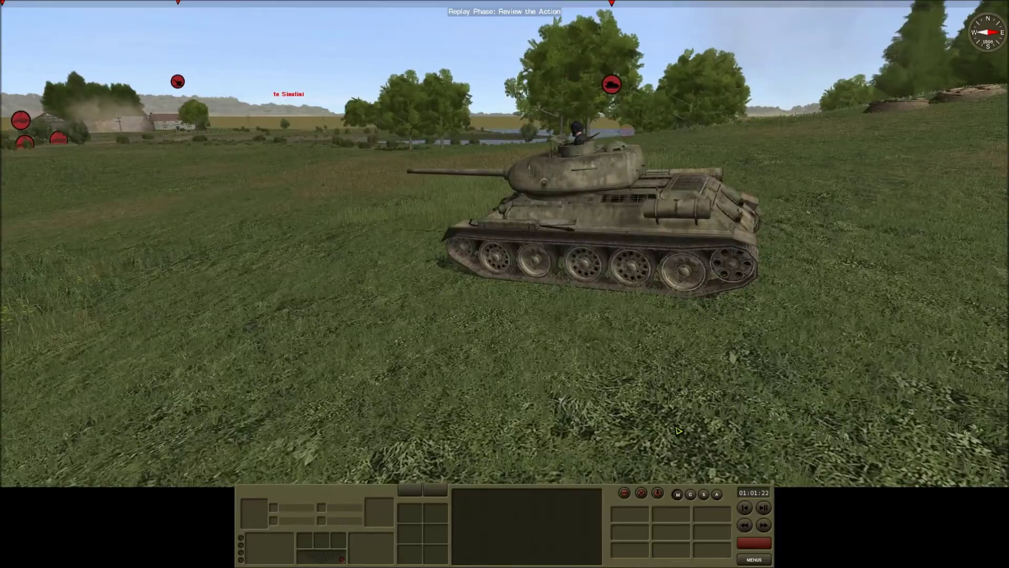
Follow the dirt road past the village and parked truck across the river, and examine the gun behind the sandbag wall
key(q)
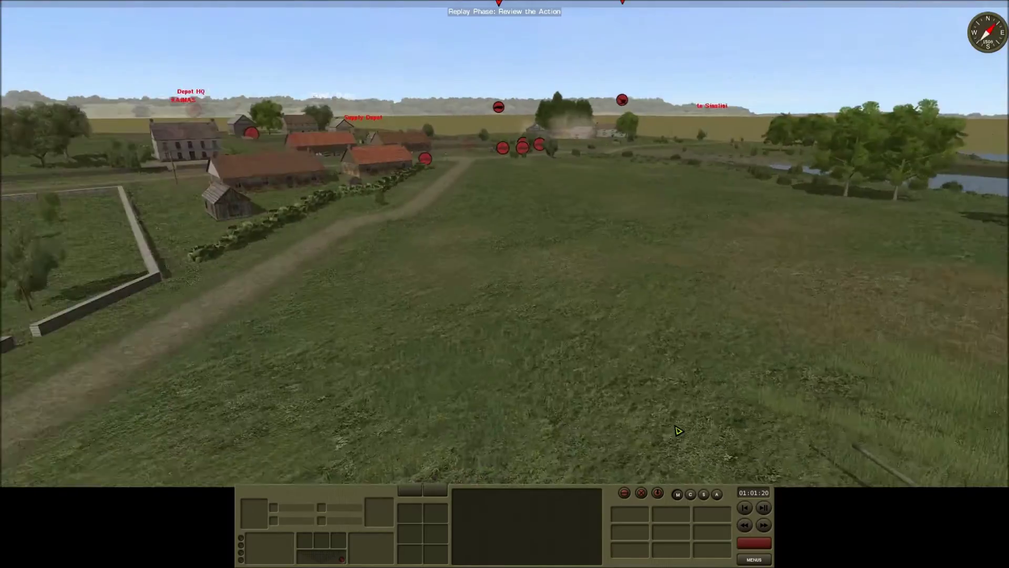
key(w)
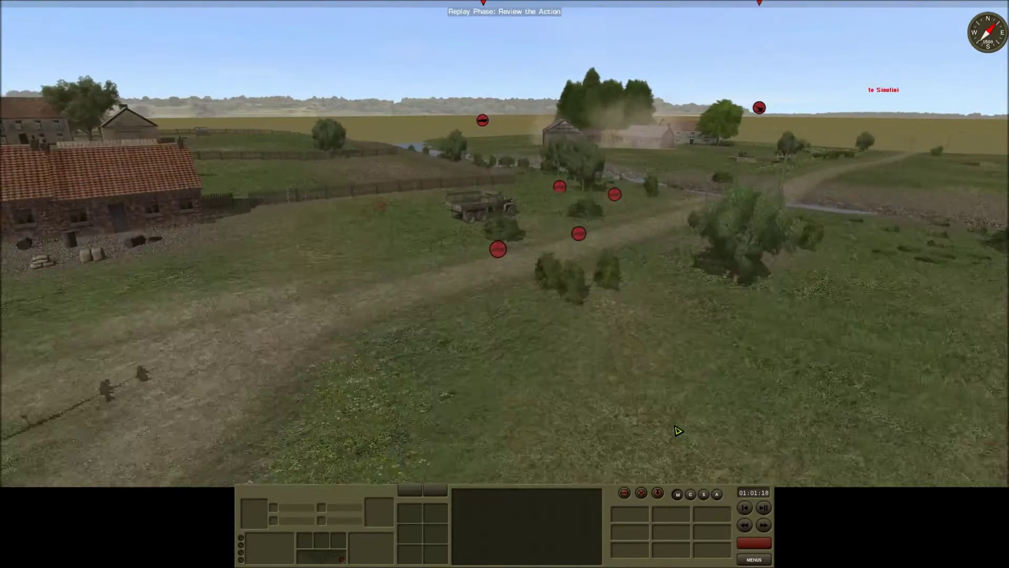
key(w)
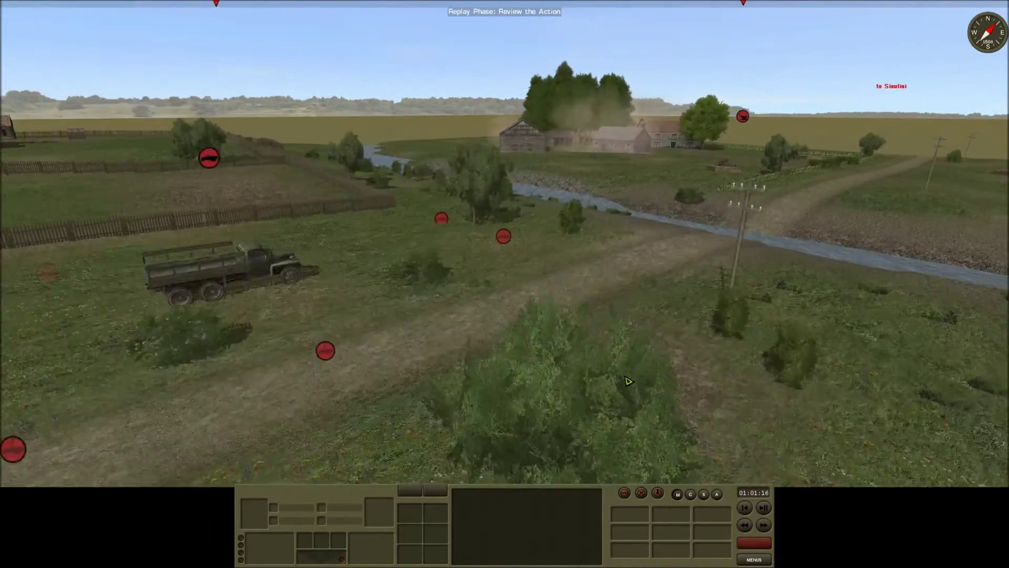
key(w)
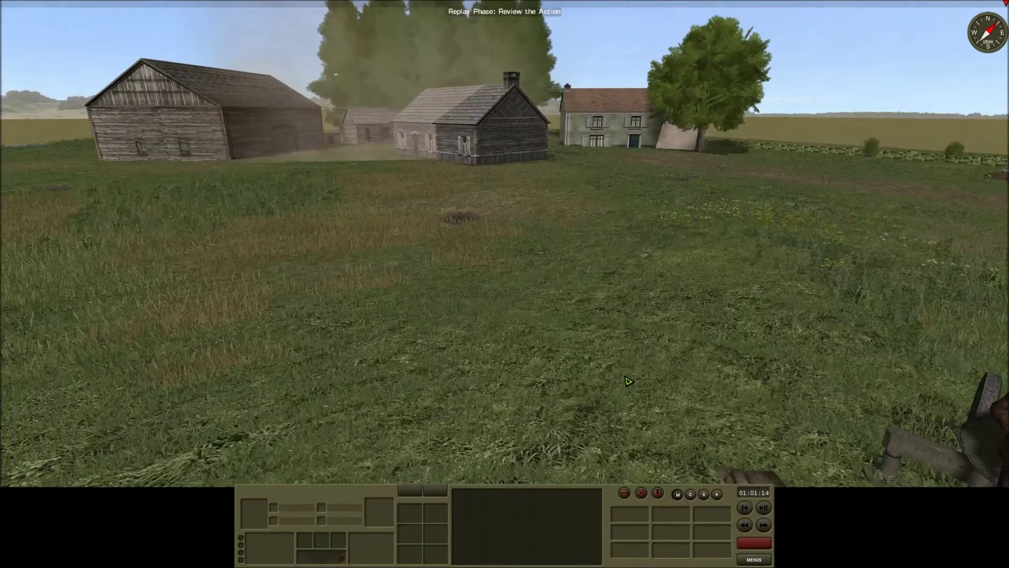
key(s)
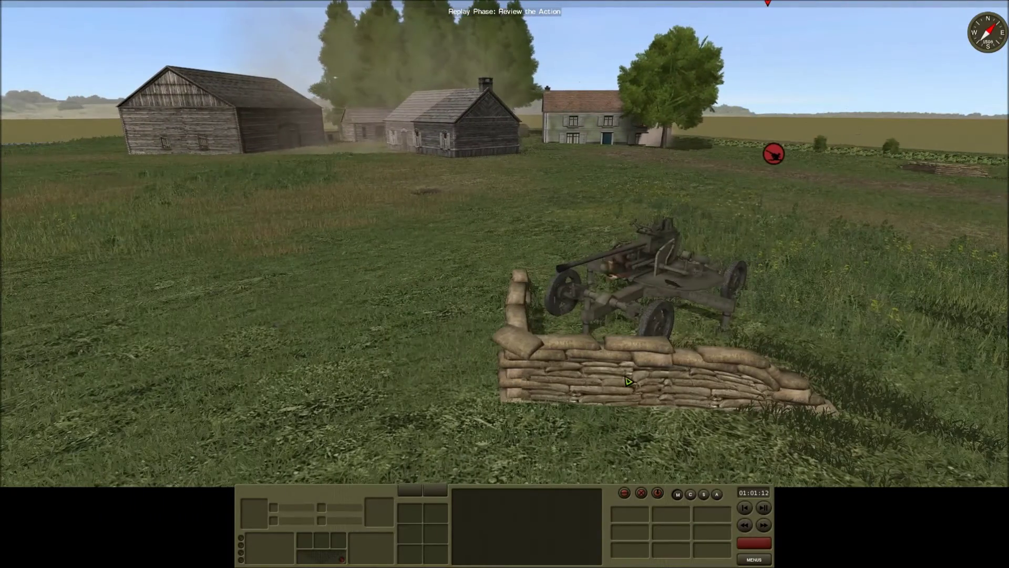
key(w)
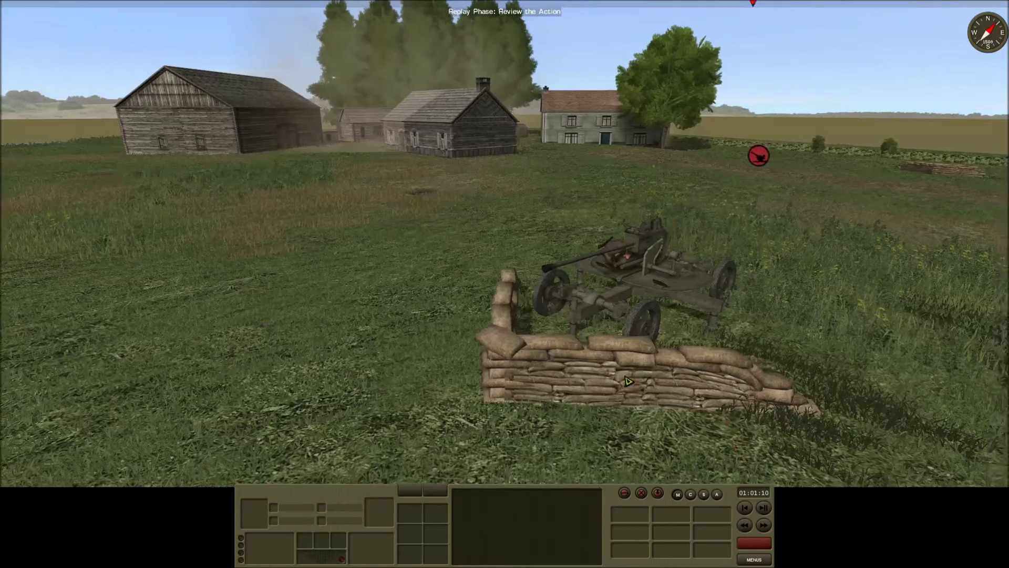
key(q)
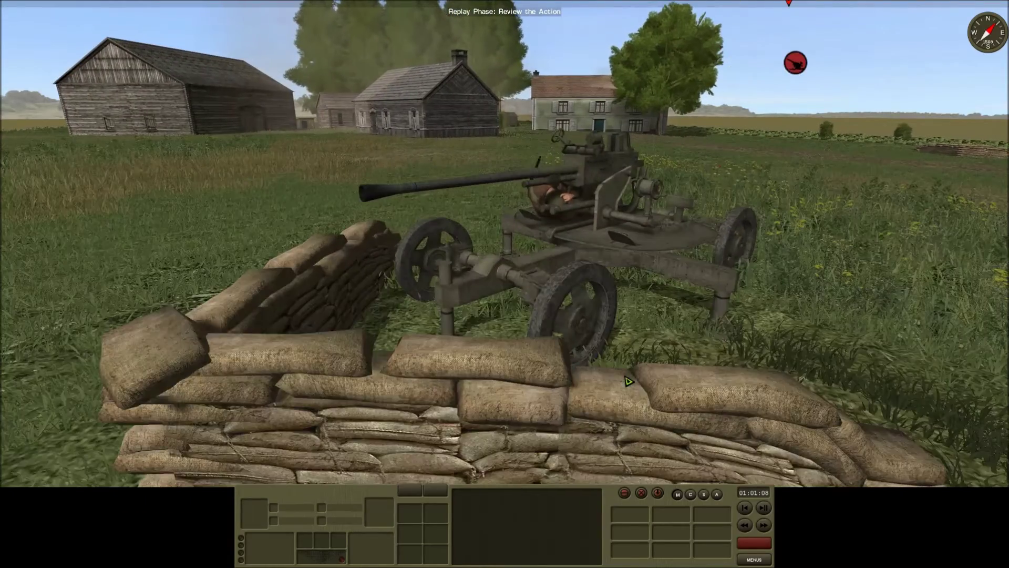
Look back from the farm field and examine the river water and gravel banks at the crossing
key(q)
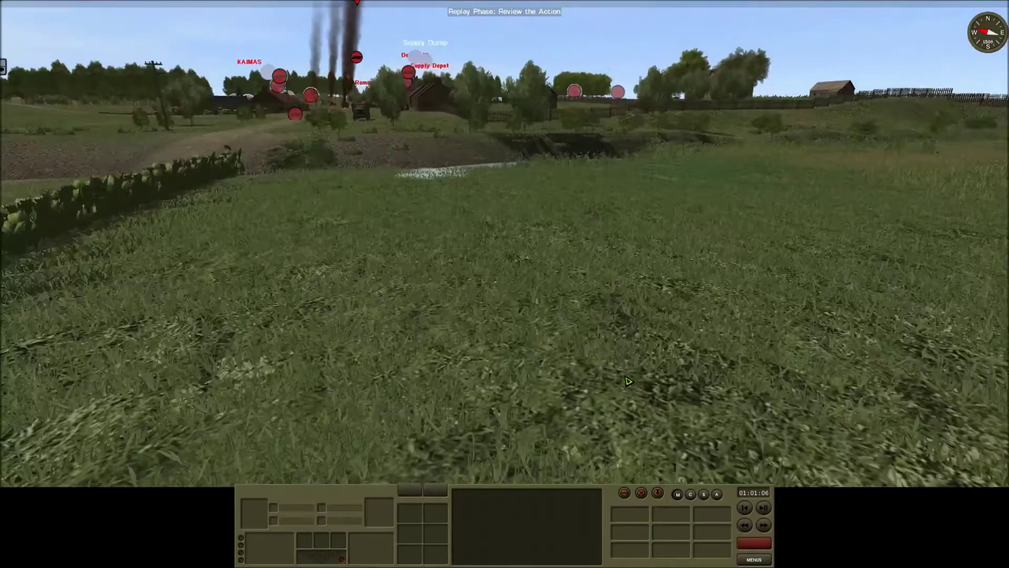
scroll(628, 381, down, 1)
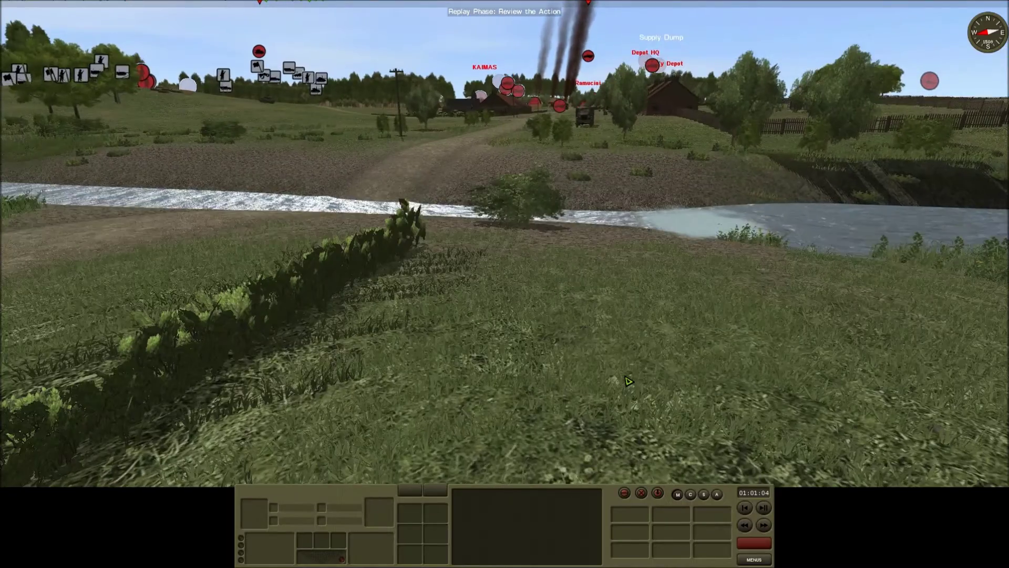
key(w)
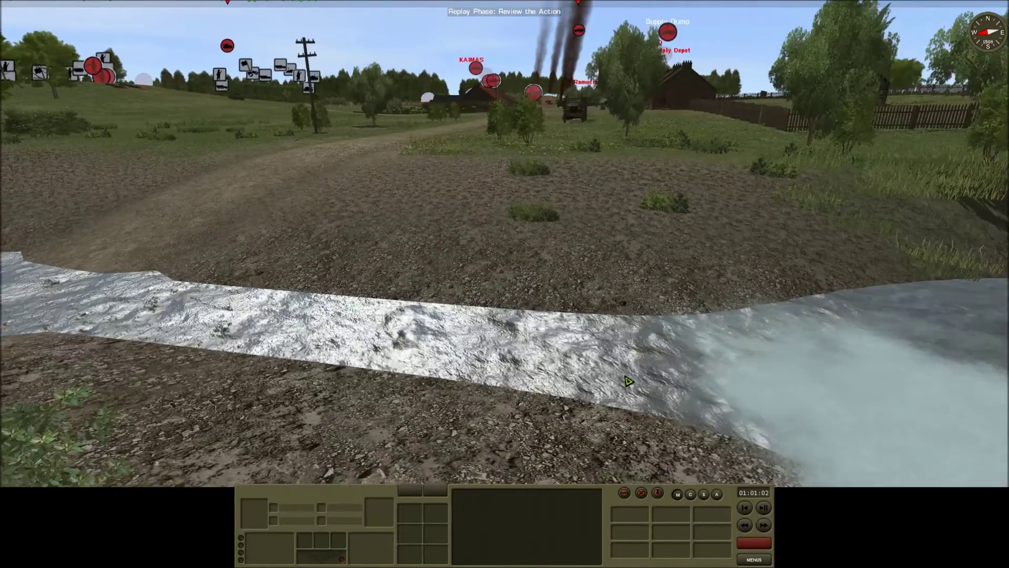
Examine the village houses, the sandbag wall along the picket fence, and the log barn with its garden beds
key(w)
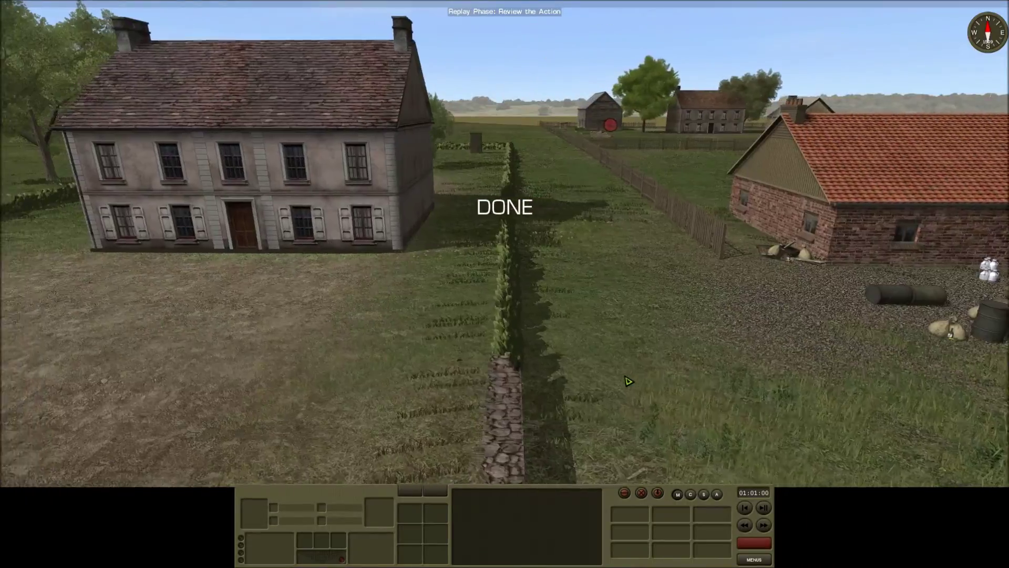
key(w)
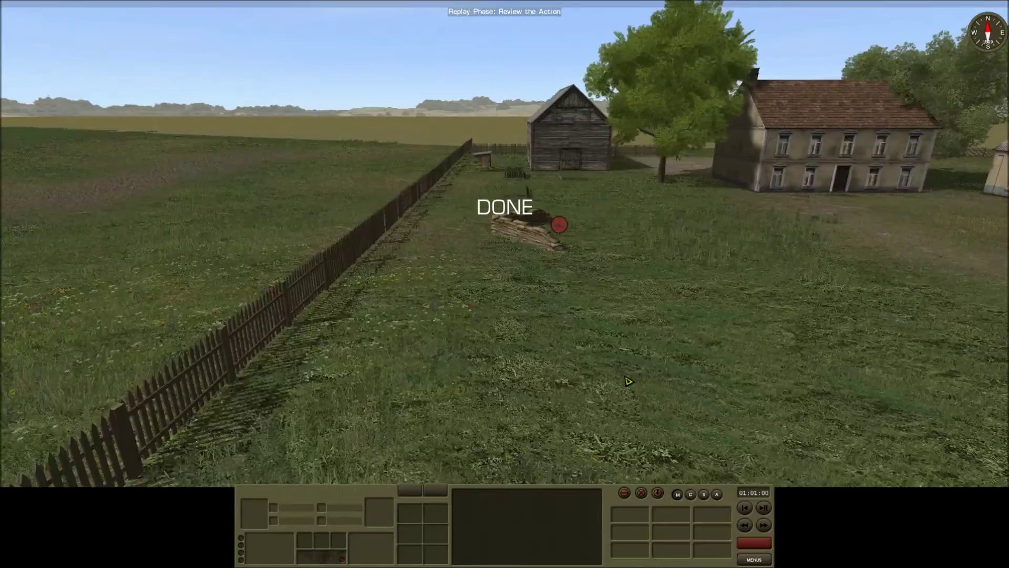
key(w)
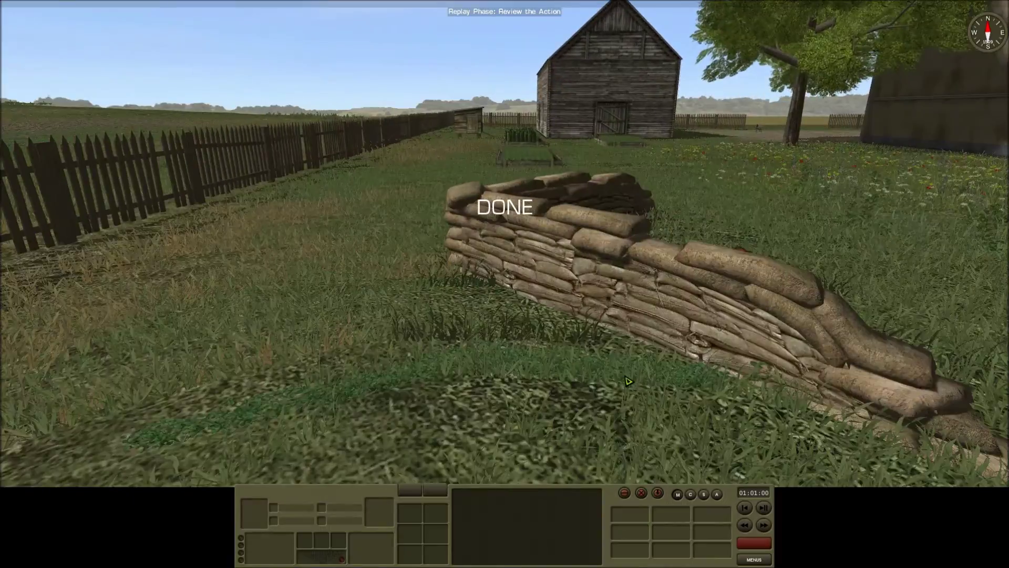
key(w)
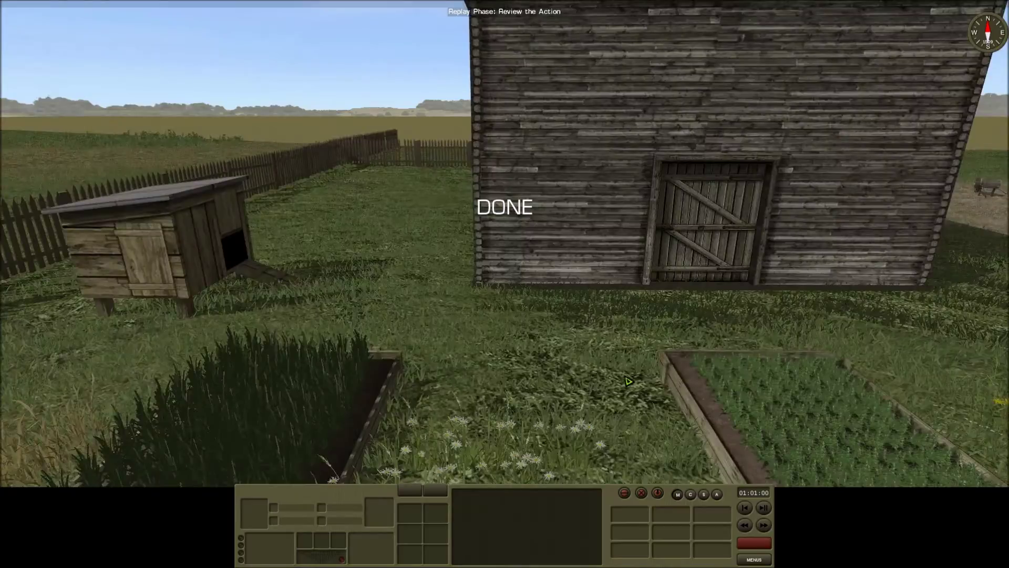
Survey the whole battlefield from above, covering the village, church, woods, foxholes, burning wrecks and river
key(e)
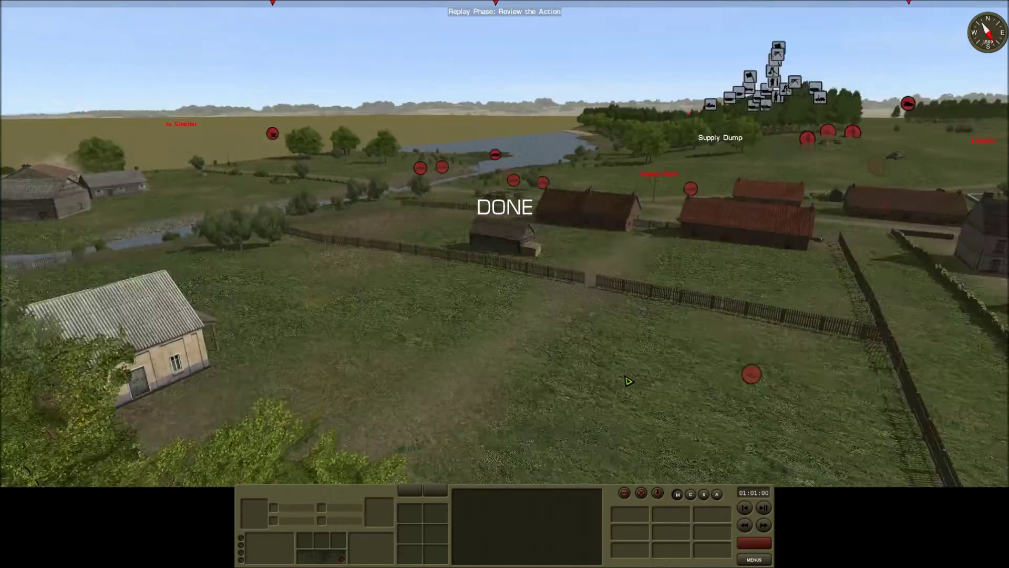
key(q)
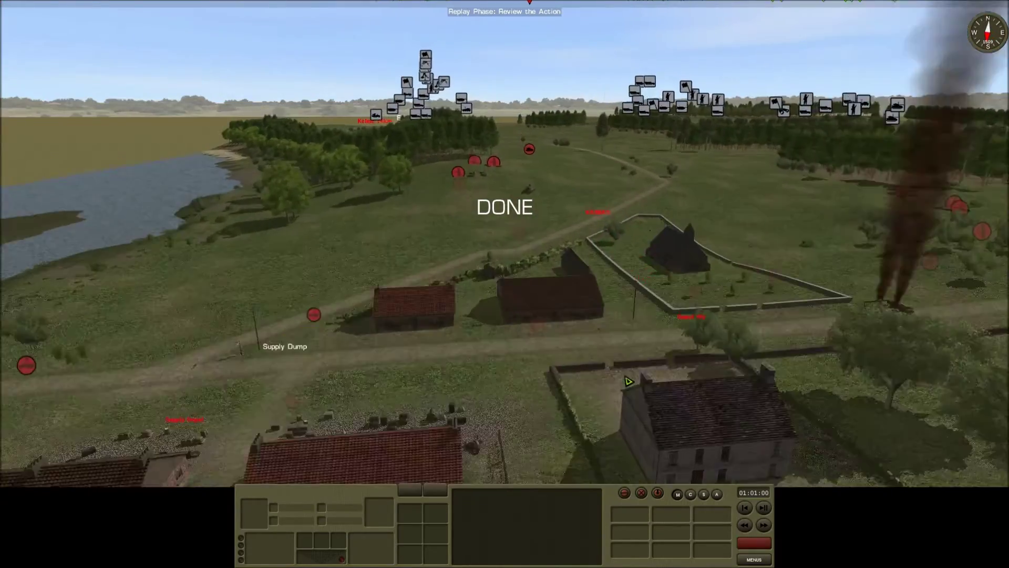
key(w)
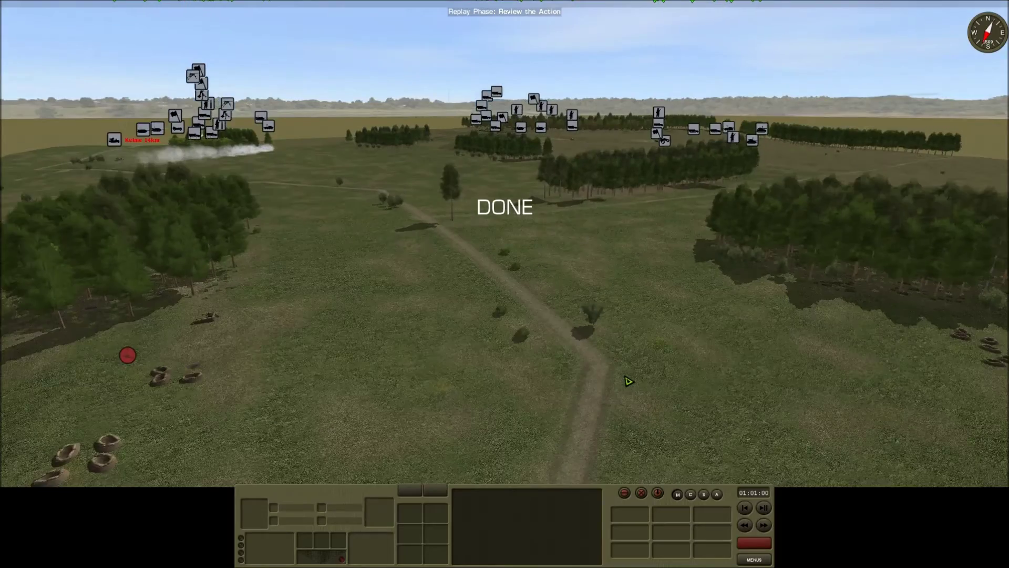
key(e)
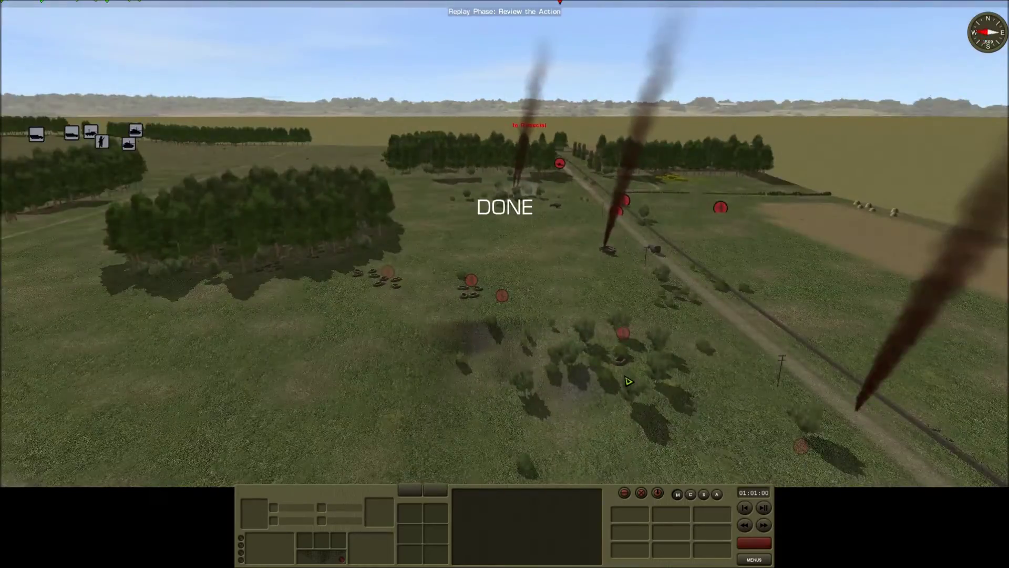
key(e)
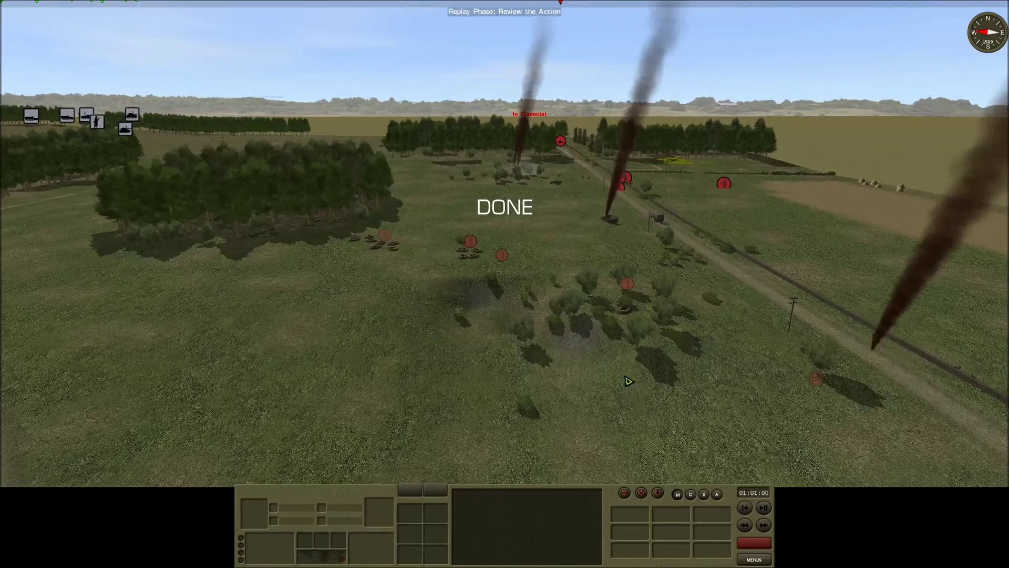
key(q)
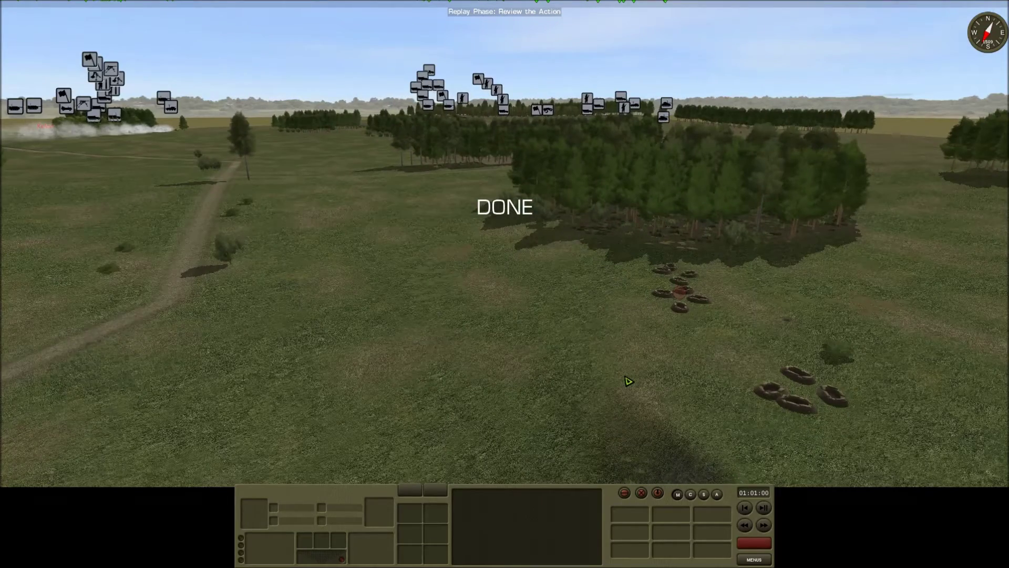
key(q)
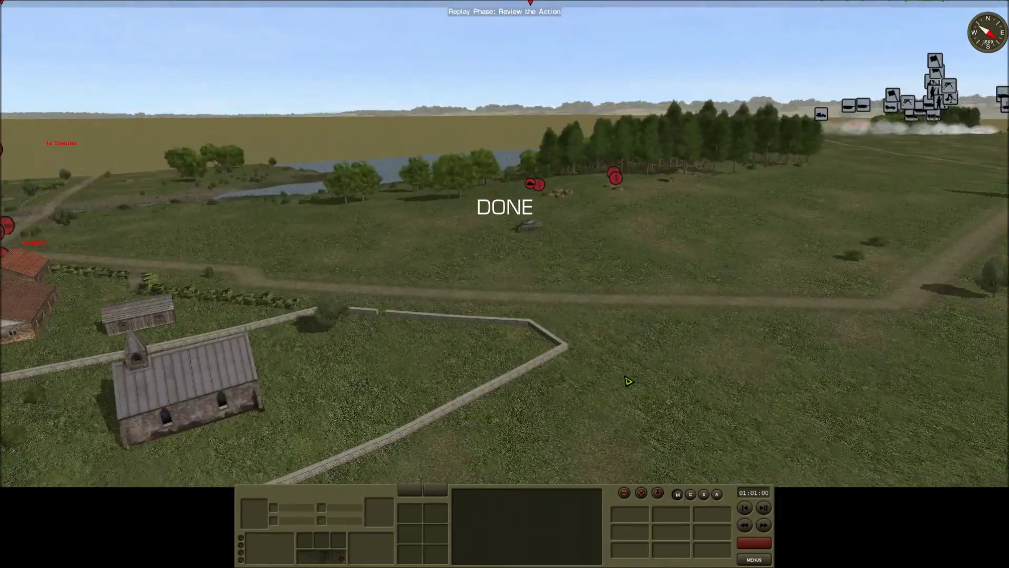
key(w)
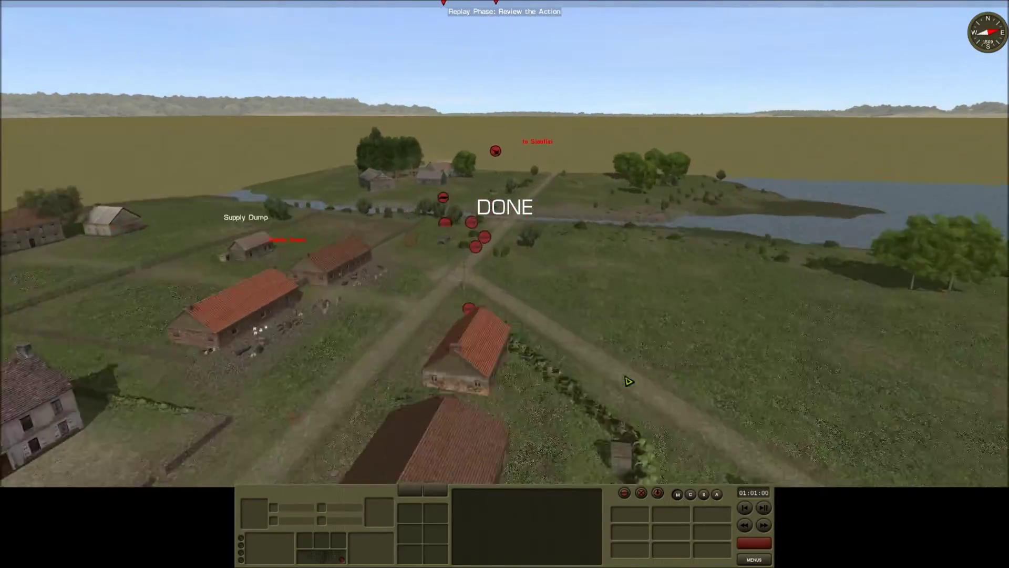
Move along the dirt road to the river crossing and look along the river towards the wooded banks
key(w)
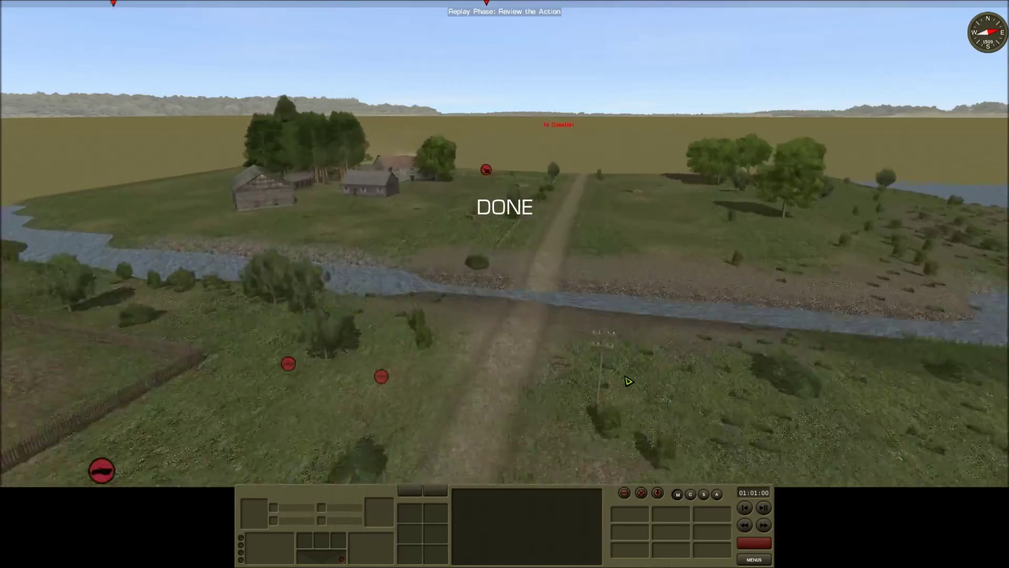
key(e)
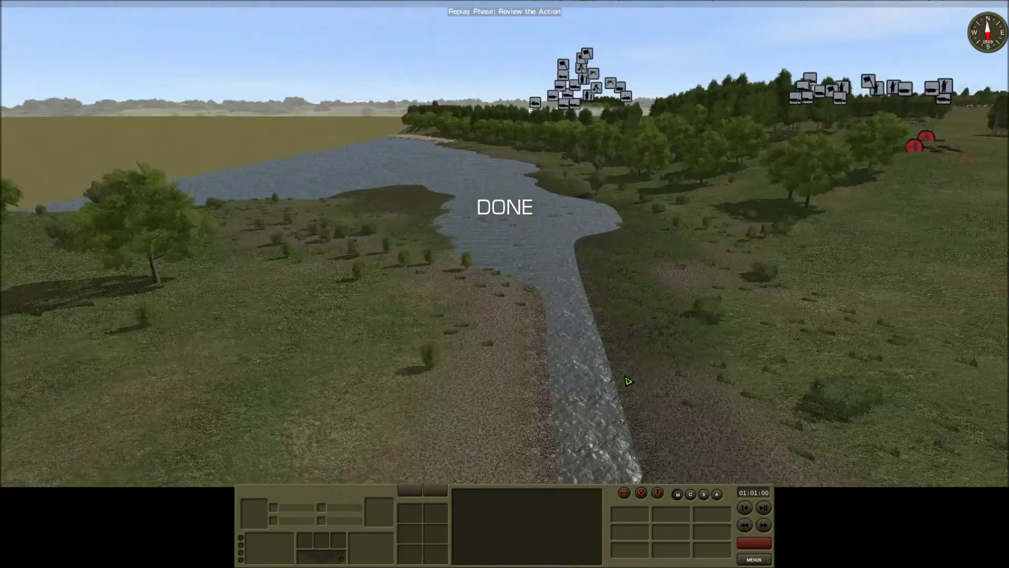
key(e)
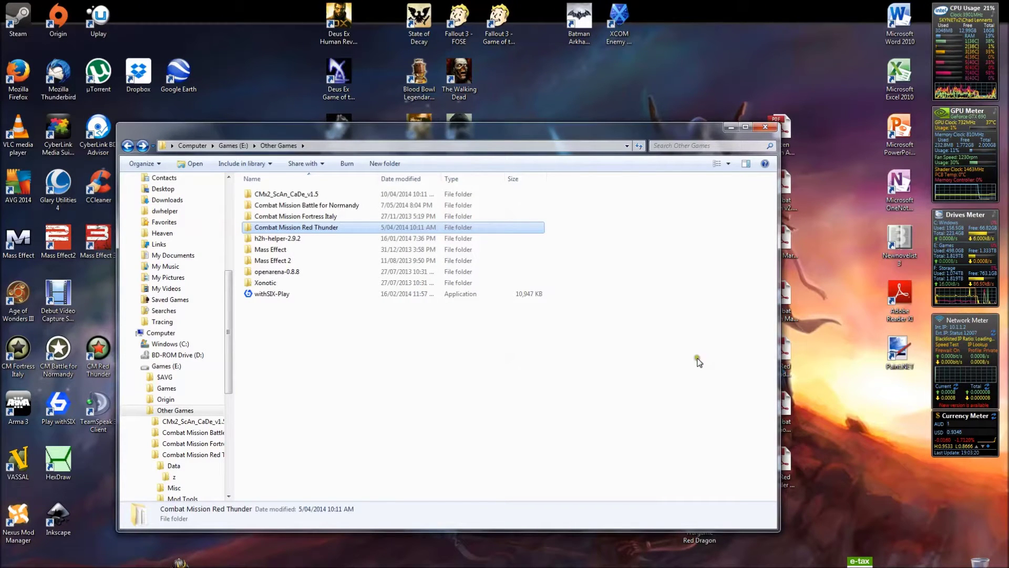
Switch to Windows Explorer, open the Data\z folder inside Combat Mission Red Thunder, and maximize the window
mouse_move(367, 133)
mouse_down()
mouse_move(359, 168)
mouse_move(349, 136)
mouse_up()
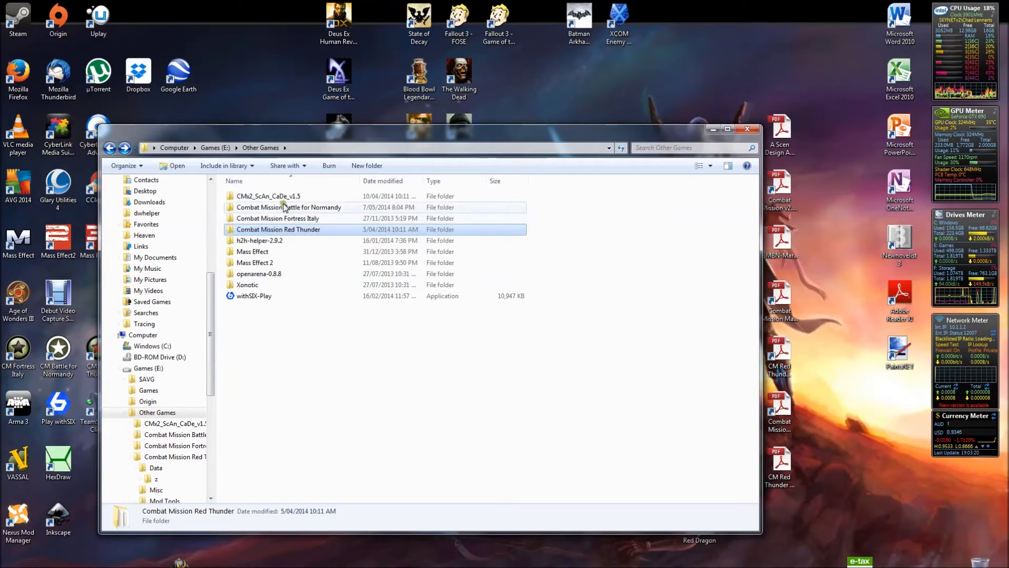
double_click(298, 230)
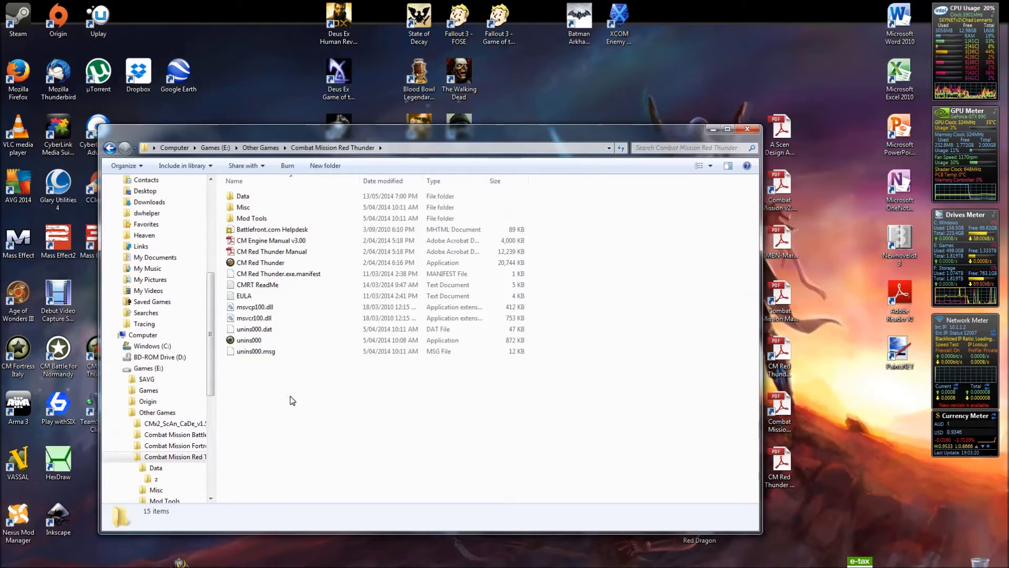
double_click(253, 198)
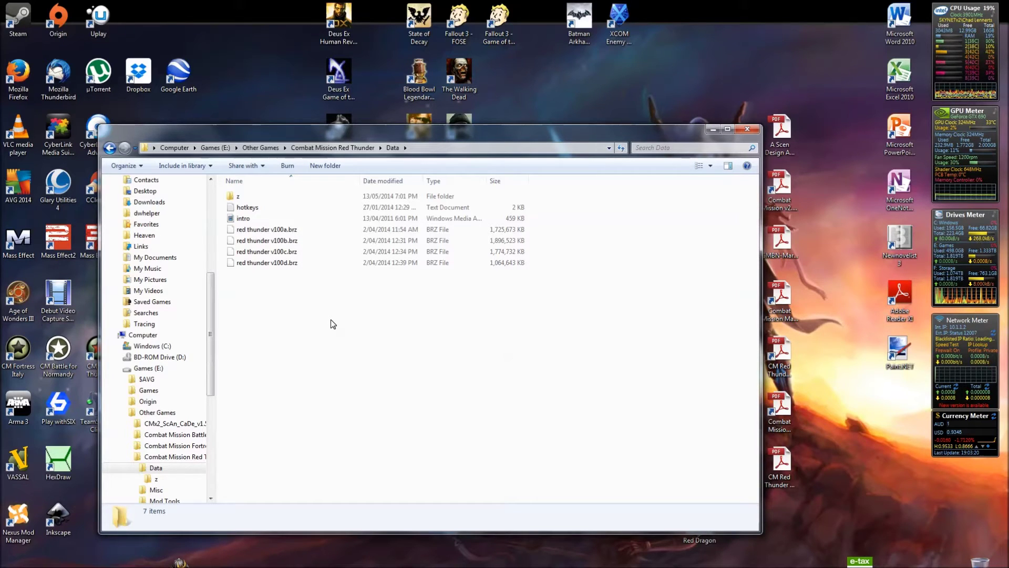
click(248, 201)
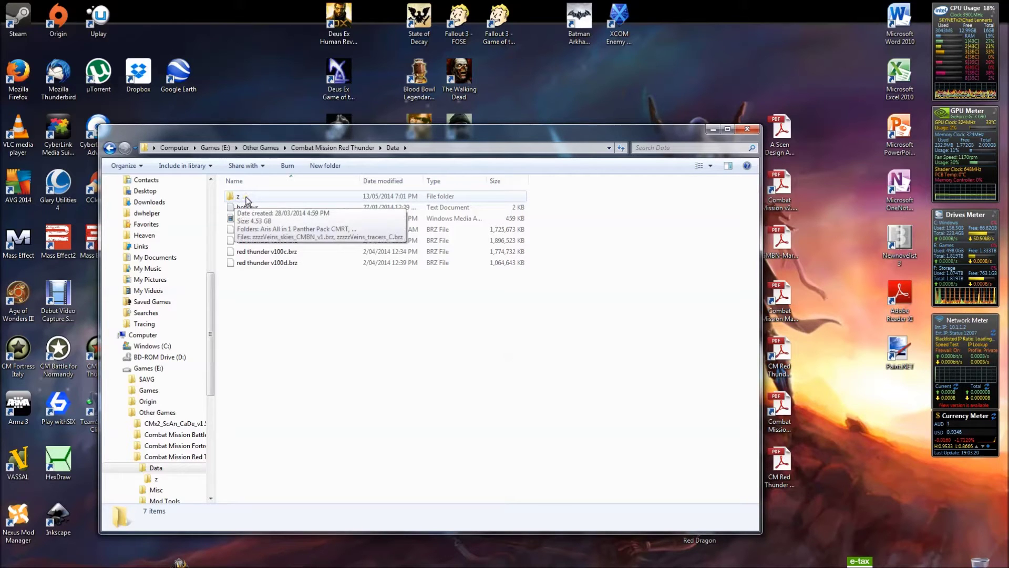
double_click(248, 200)
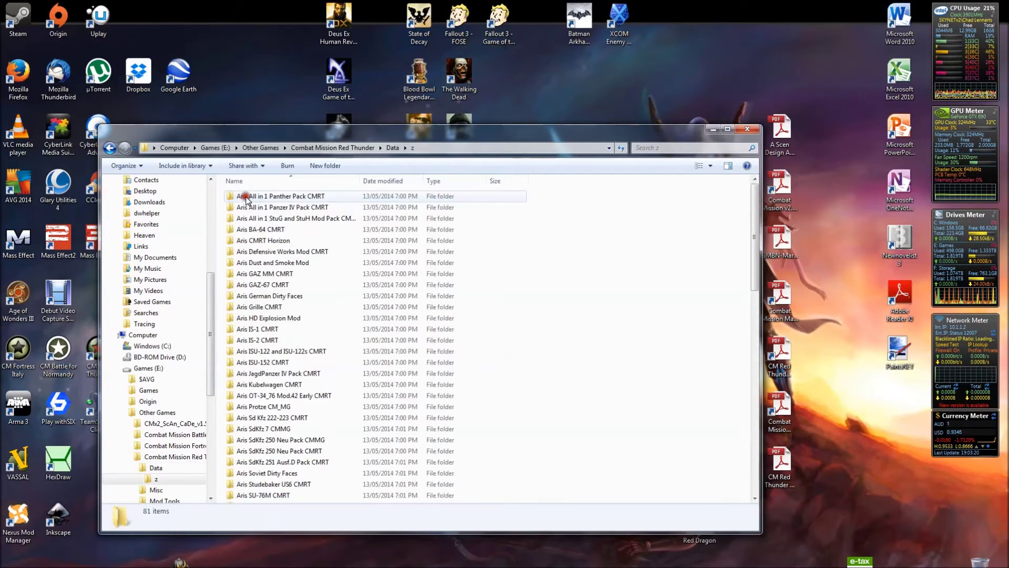
click(728, 130)
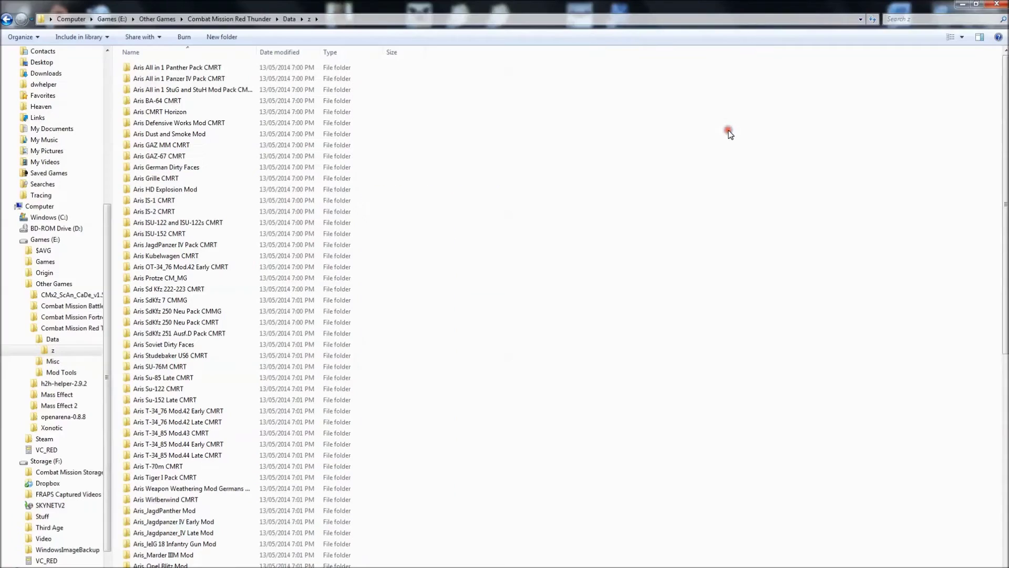
Browse the mod folders in z, view the textures inside Aris_SdKfz 234 Mod, and return to the list
click(560, 197)
click(556, 364)
scroll(454, 316, down, 9)
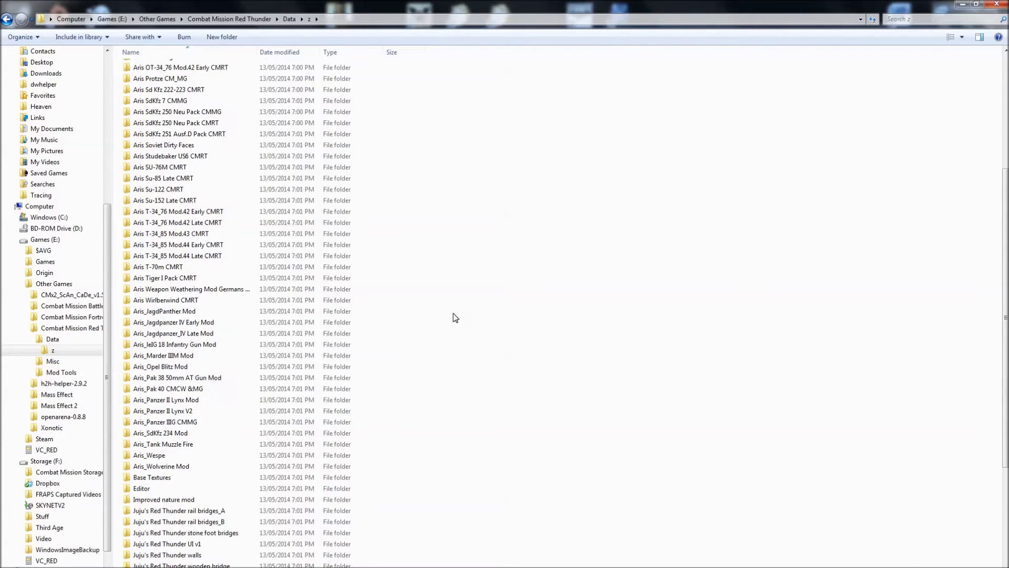
scroll(453, 313, down, 3)
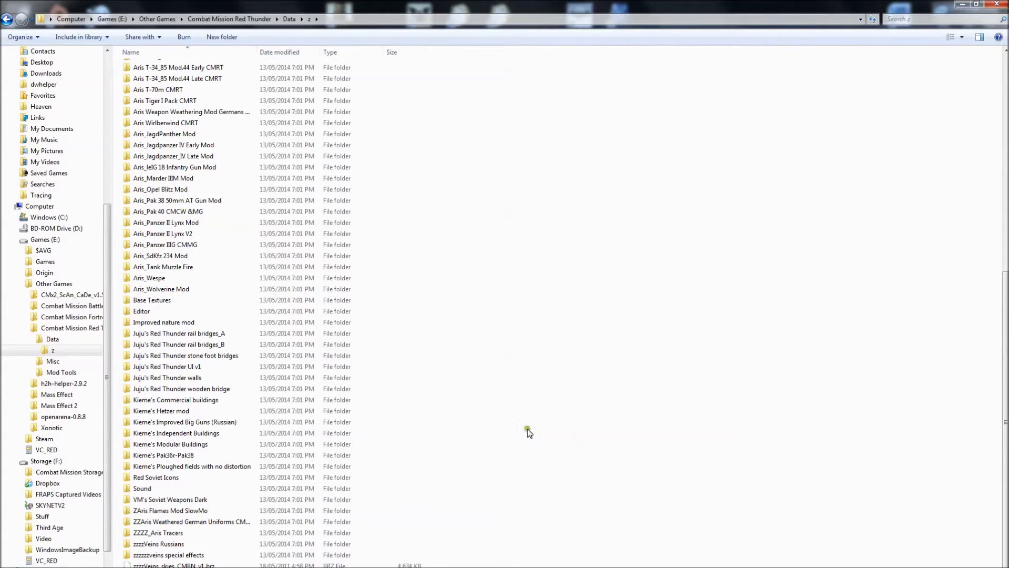
double_click(172, 257)
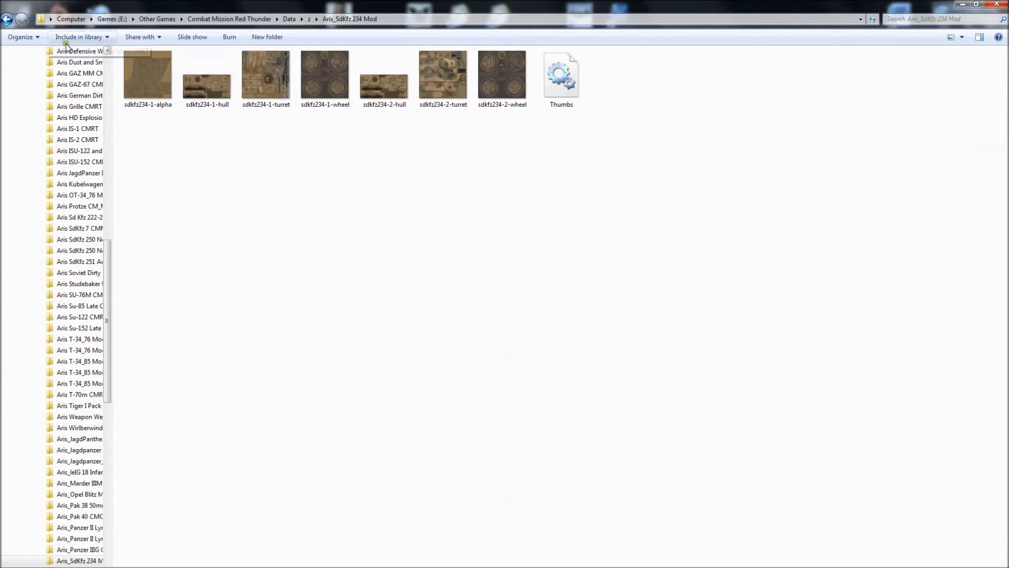
click(6, 19)
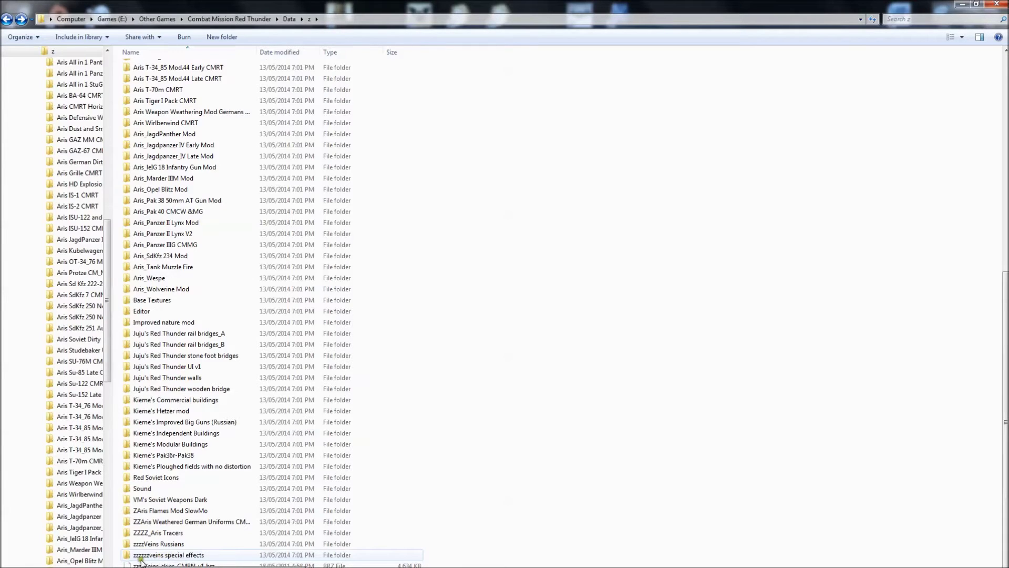
Widen the folder tree to fit the full mod names, then go up from the z folder and reopen it
click(177, 557)
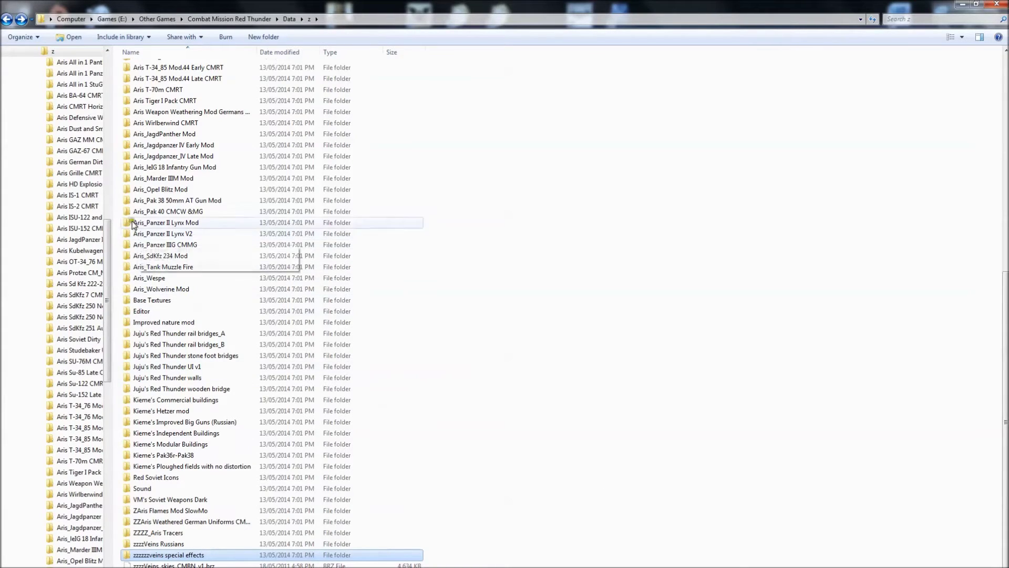
drag(113, 207, 218, 205)
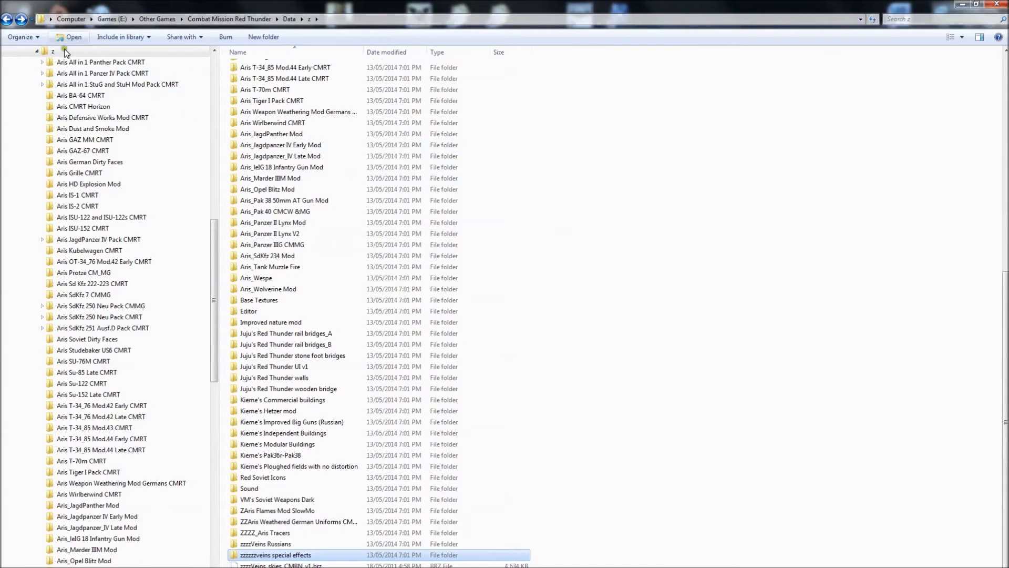
click(7, 18)
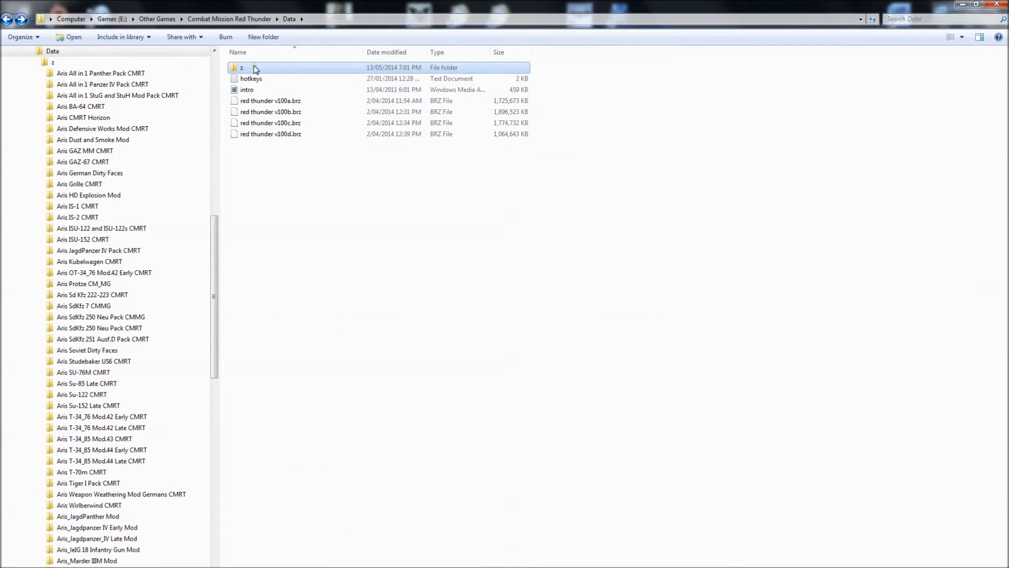
mouse_move(252, 68)
click(7, 19)
double_click(256, 68)
double_click(257, 68)
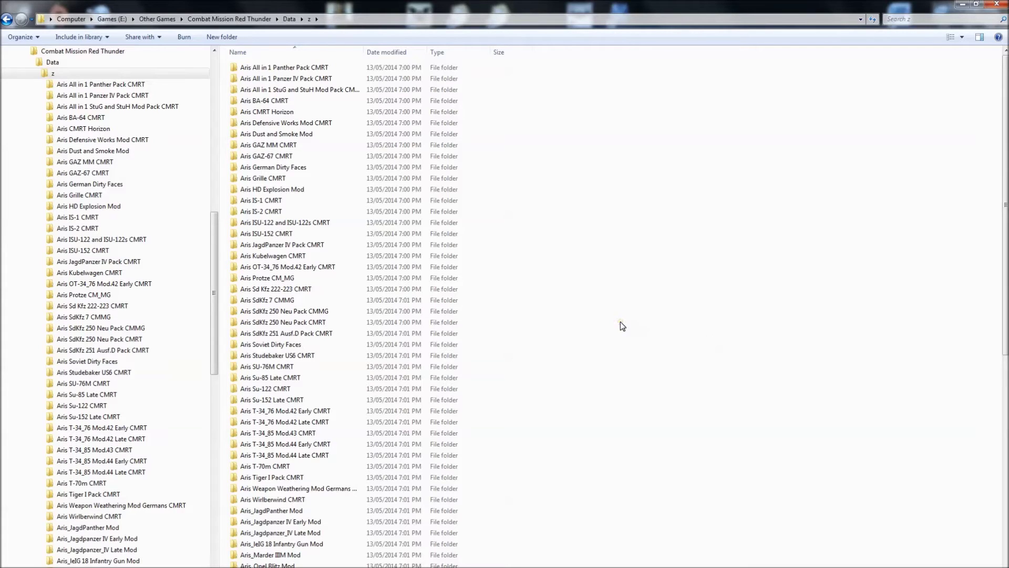
Look through the whole list of mod folders in z, down to the zzzz-prefixed entries and back to the start
scroll(622, 326, down, 11)
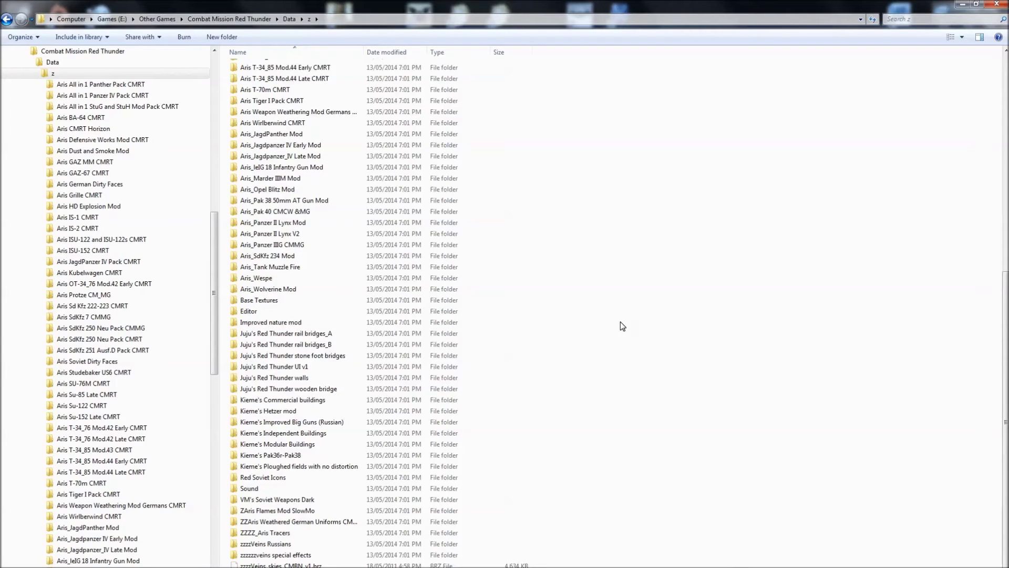
scroll(622, 326, up, 2)
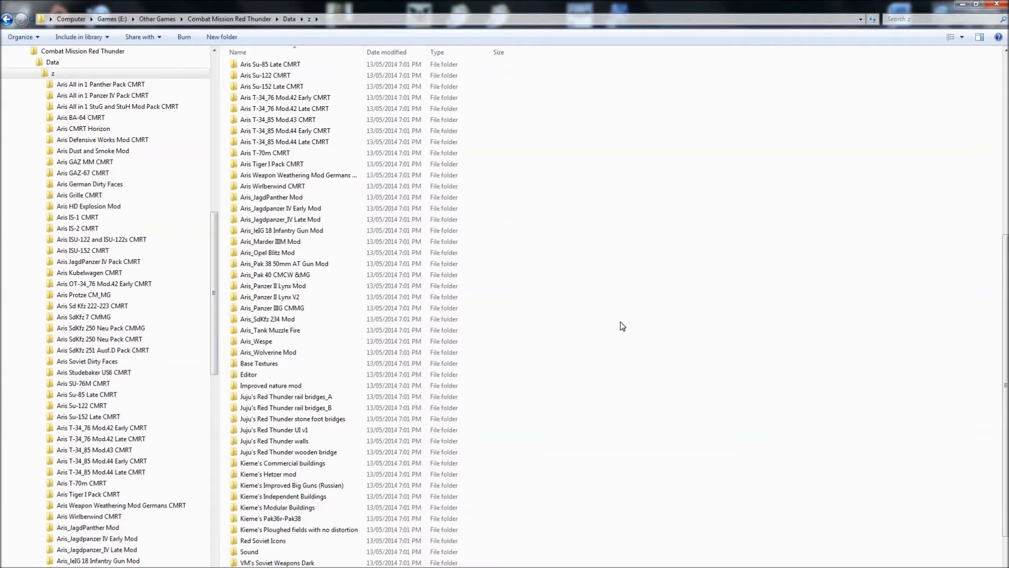
scroll(623, 326, down, 2)
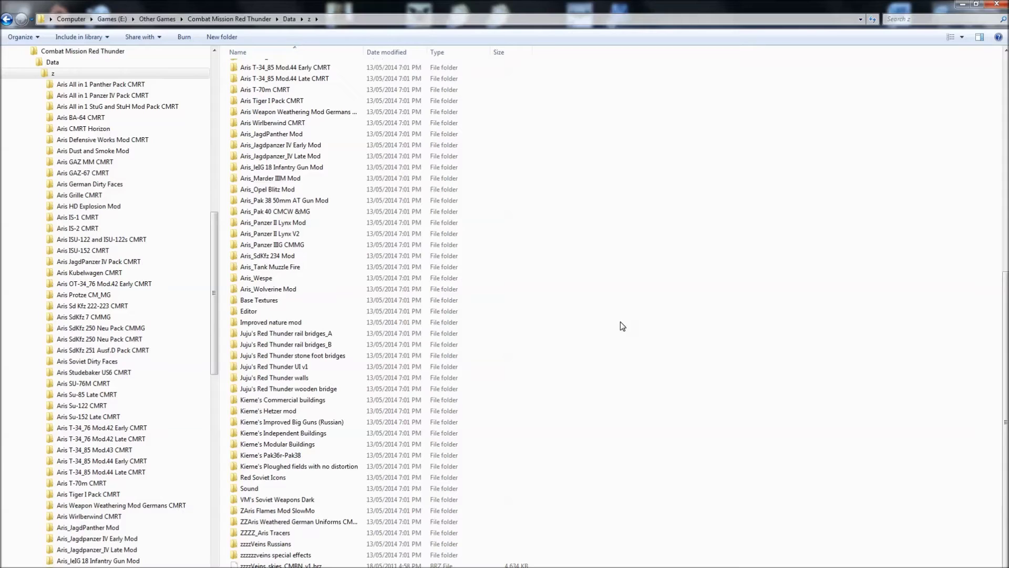
click(609, 365)
scroll(633, 336, up, 11)
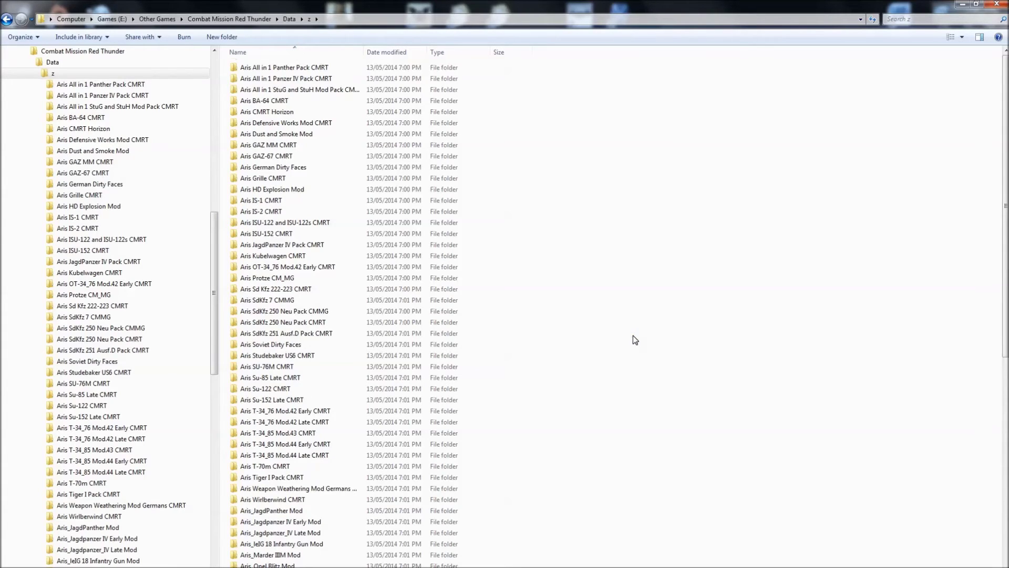
Open the Aris Soviet Dirty Faces folder and view the images soviet-soldier-skin 5 and soviet-soldier-skin 17
scroll(633, 335, down, 3)
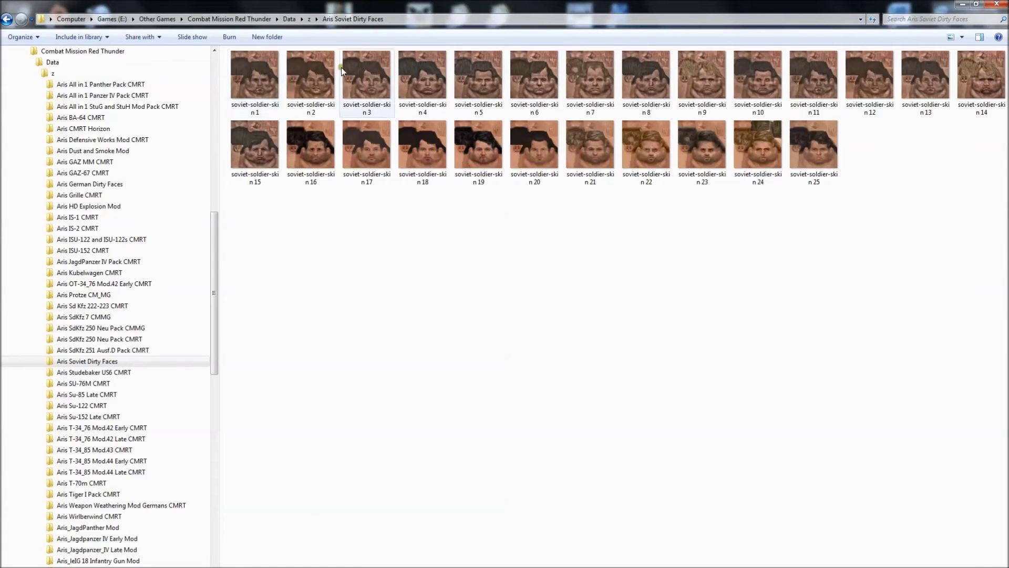
double_click(468, 86)
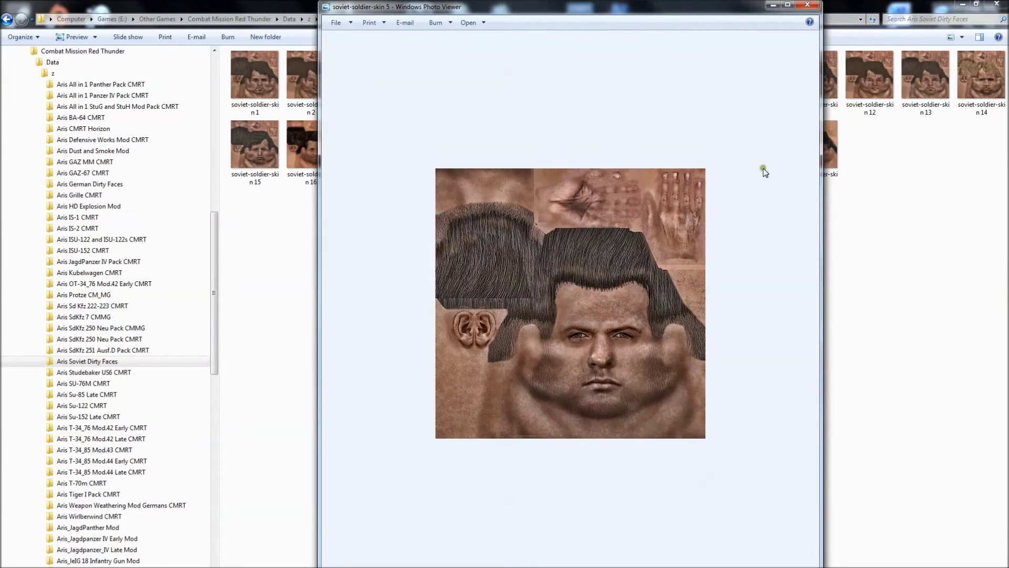
click(808, 6)
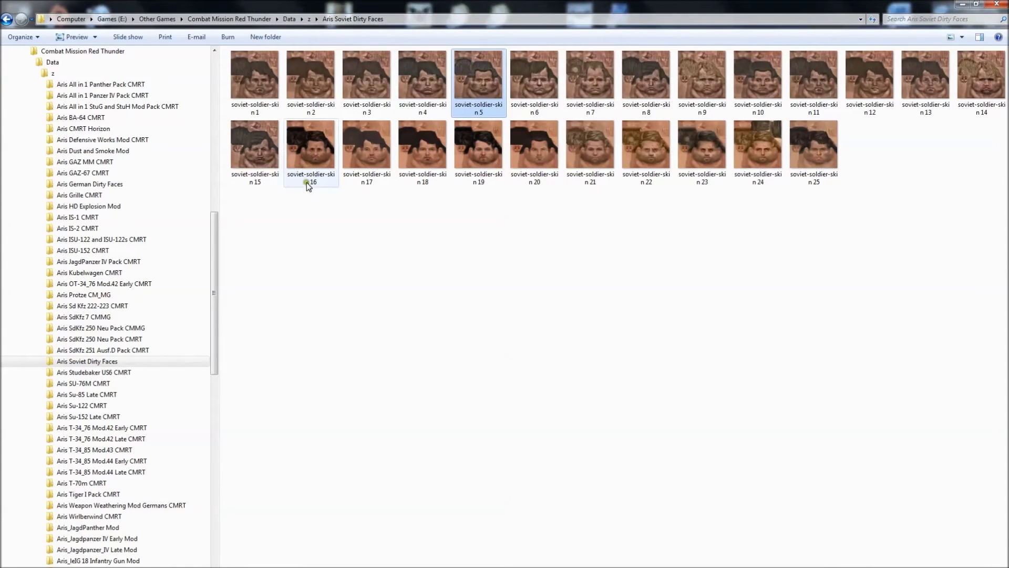
double_click(370, 153)
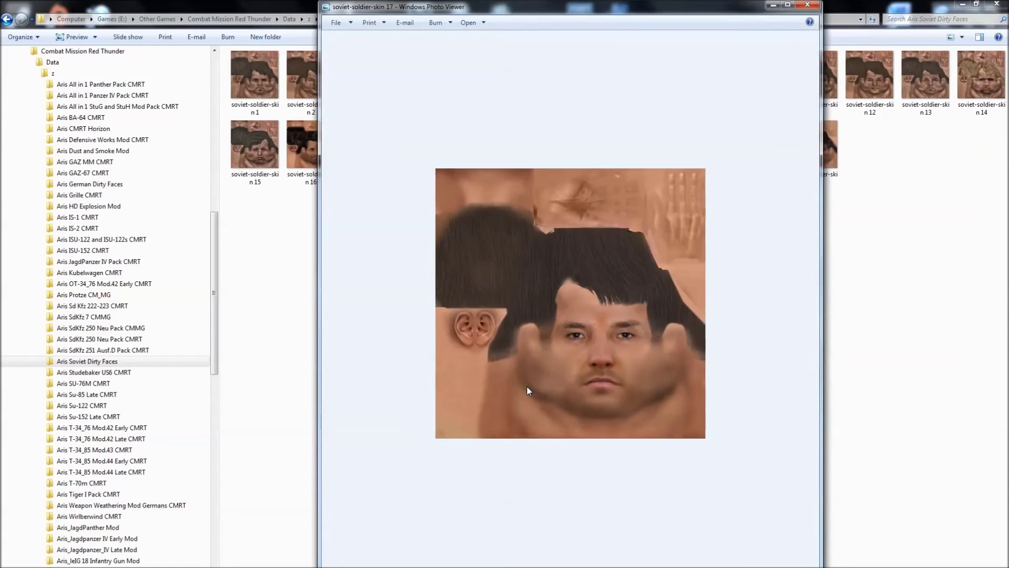
click(809, 6)
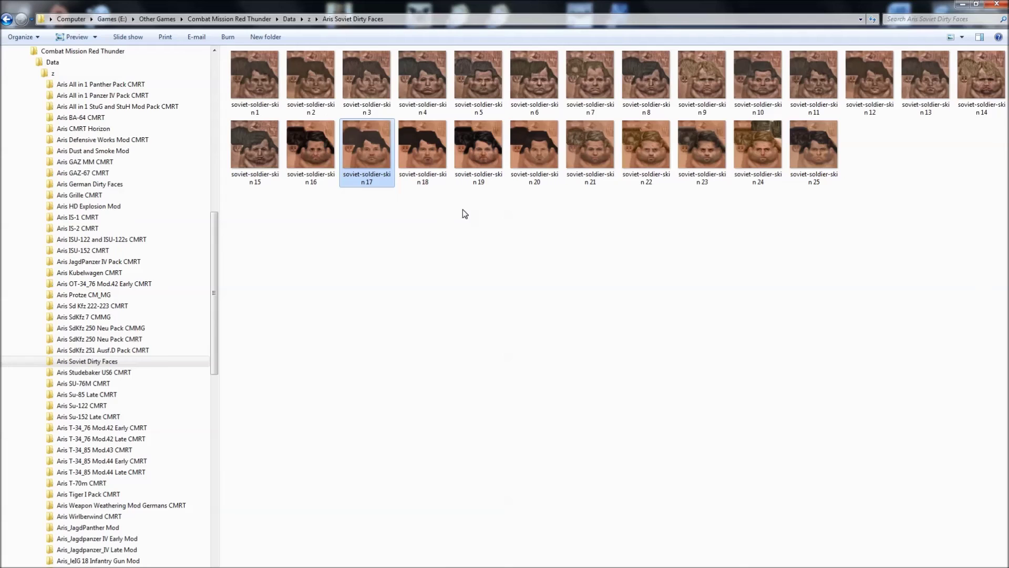
View the face textures soviet-soldier-skin 15 and soviet-soldier-skin 21, closing each image after viewing
click(265, 164)
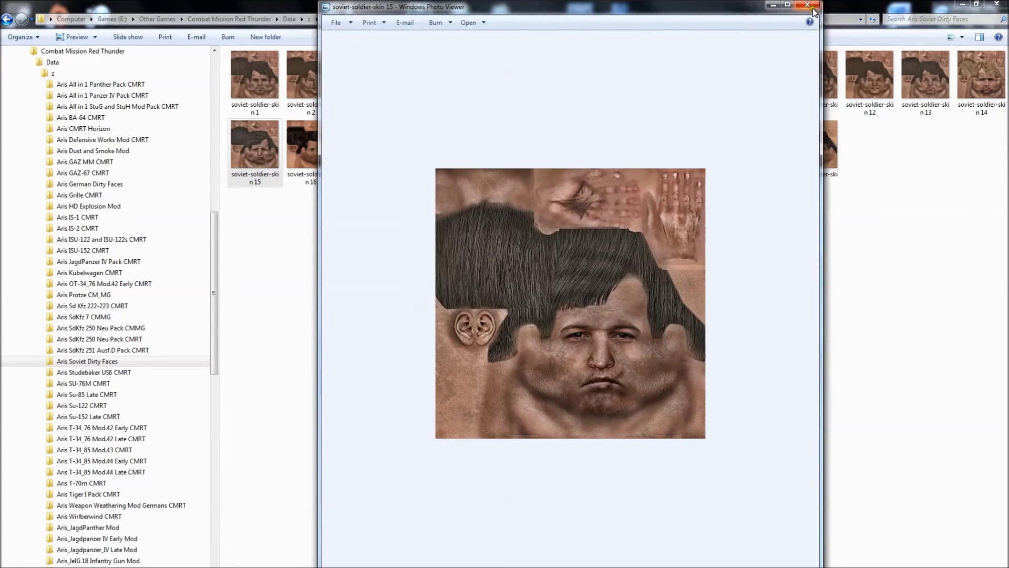
click(808, 5)
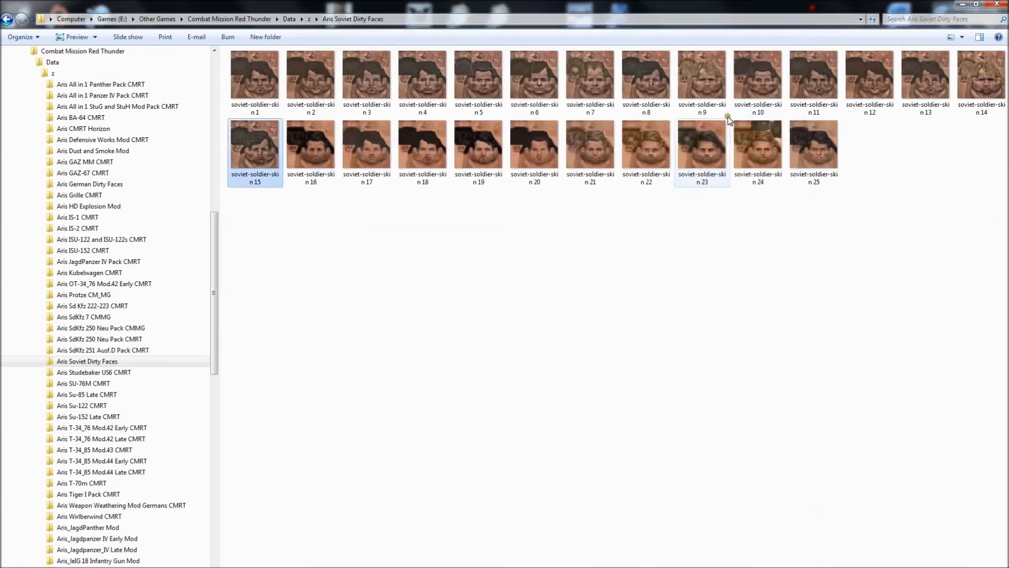
double_click(584, 155)
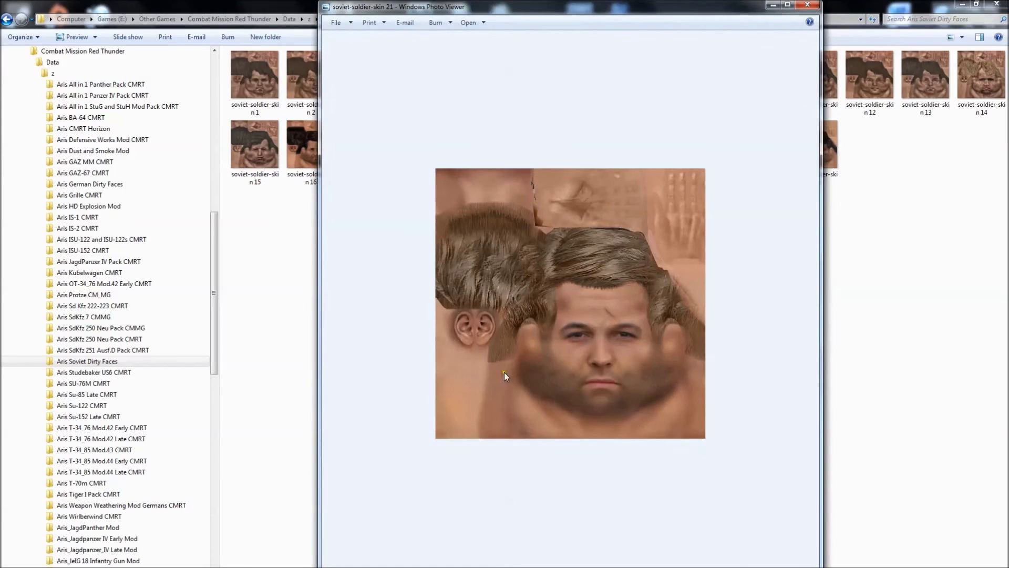
click(808, 5)
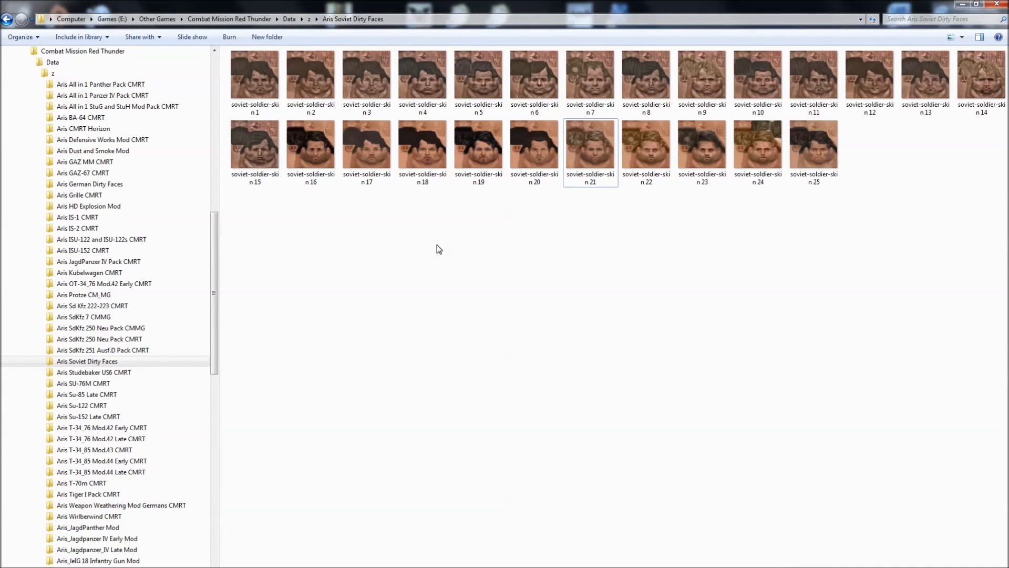
click(471, 208)
click(603, 175)
click(147, 50)
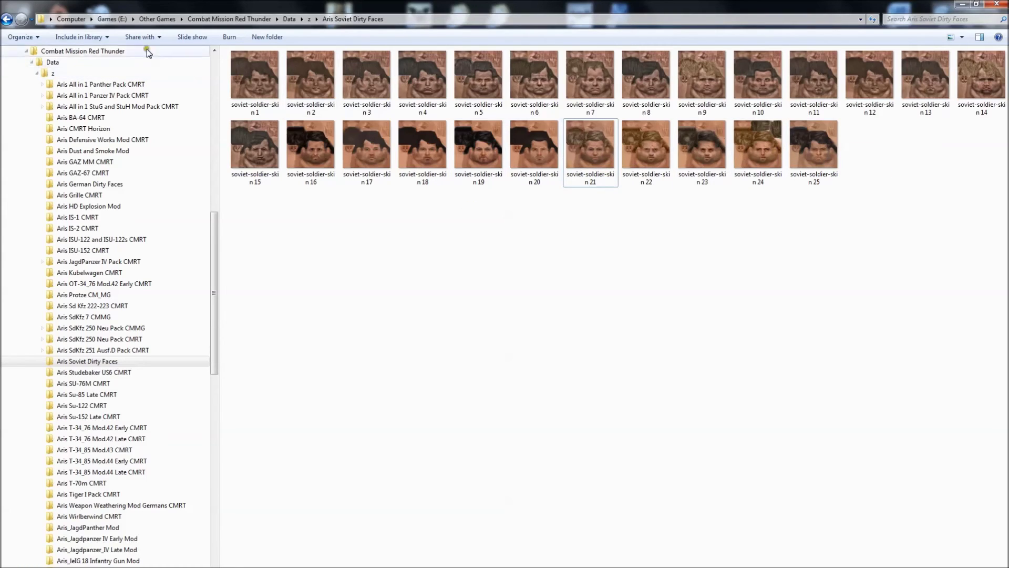
Return to the z folder and look further down the mod list, past Base Textures to the Juju's and Kieme's folders
click(7, 20)
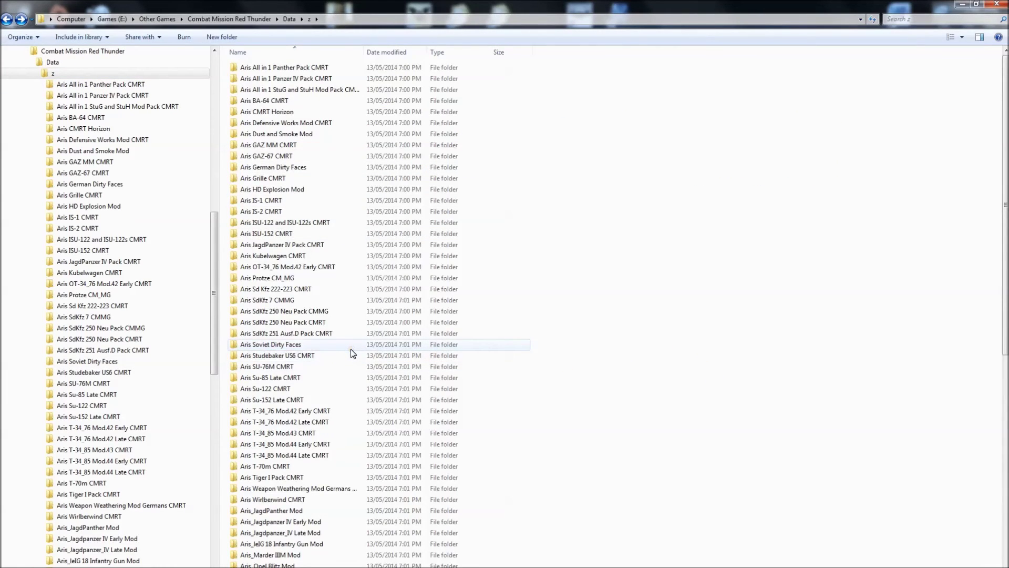
scroll(351, 353, down, 4)
scroll(351, 352, down, 3)
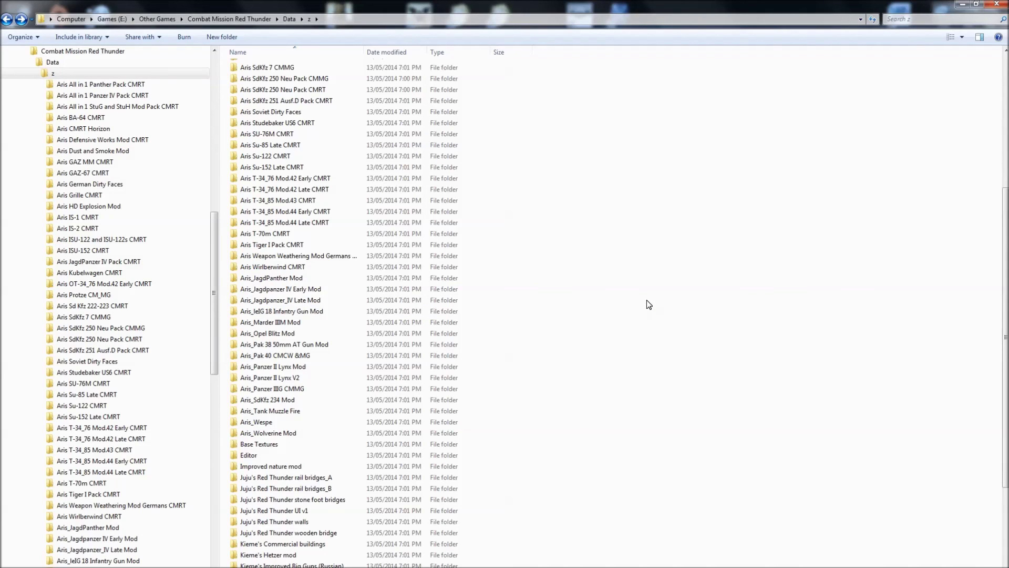
scroll(648, 304, down, 2)
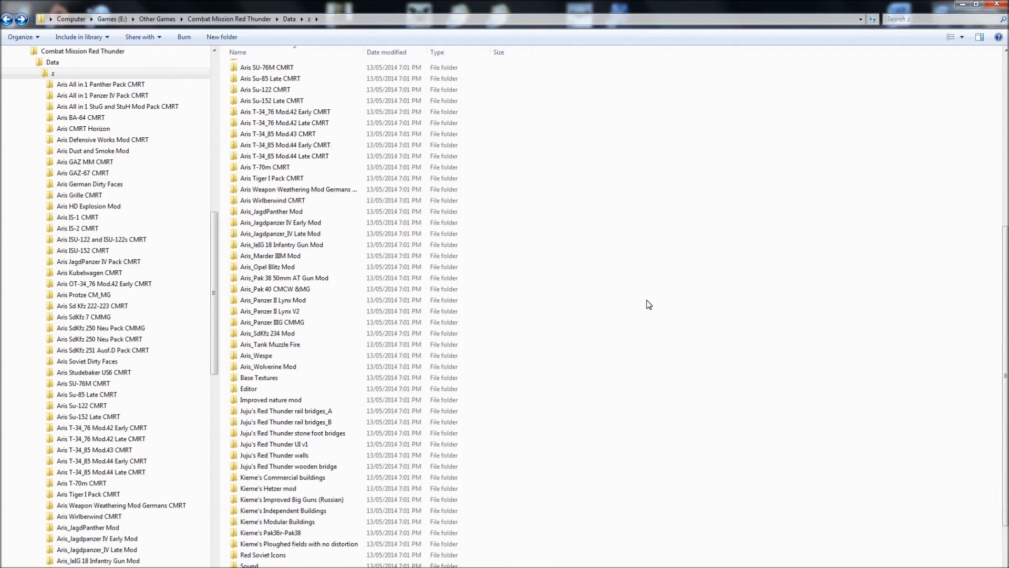